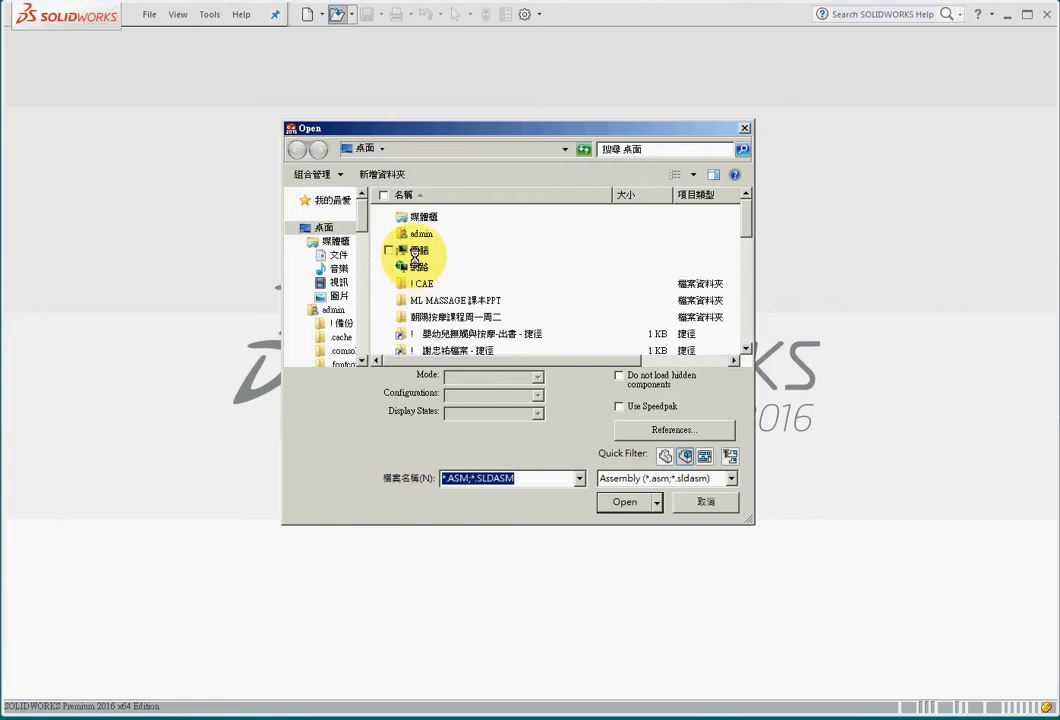
- Browse to the folder C:\Program Files\SOLIDWORKS Corp\SOLIDWORKS\Simulation\Examples for opening a file
{"action": "left_click", "coordinate": [415, 252]}
{"action": "left_click", "coordinate": [626, 503]}
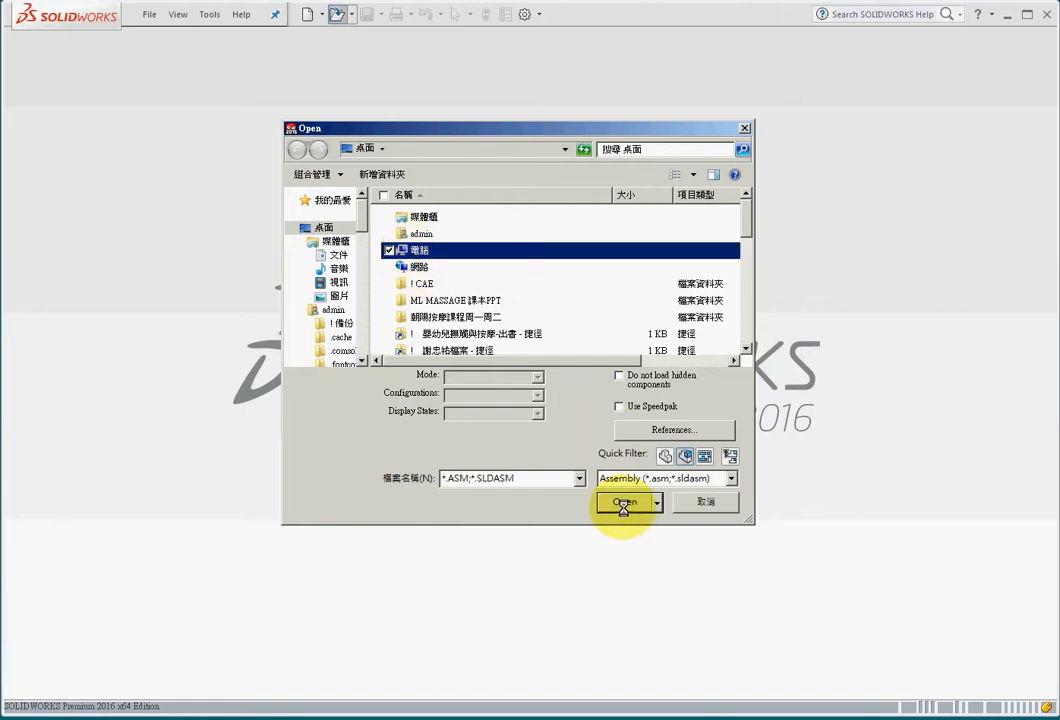
{"action": "double_click", "coordinate": [416, 250]}
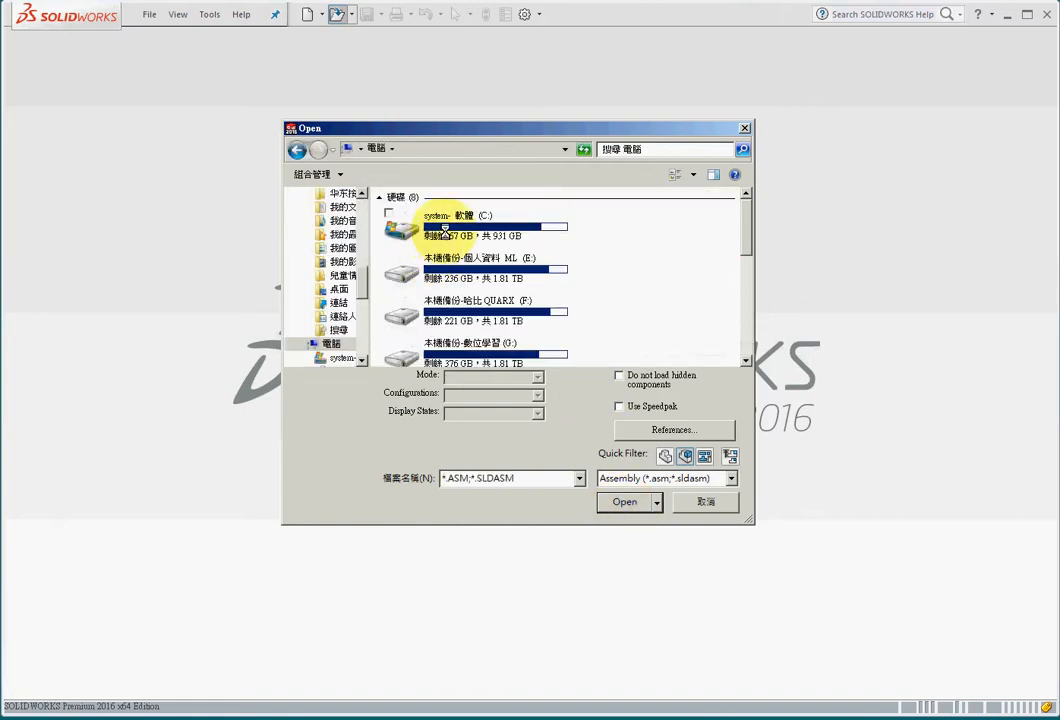
{"action": "double_click", "coordinate": [444, 230]}
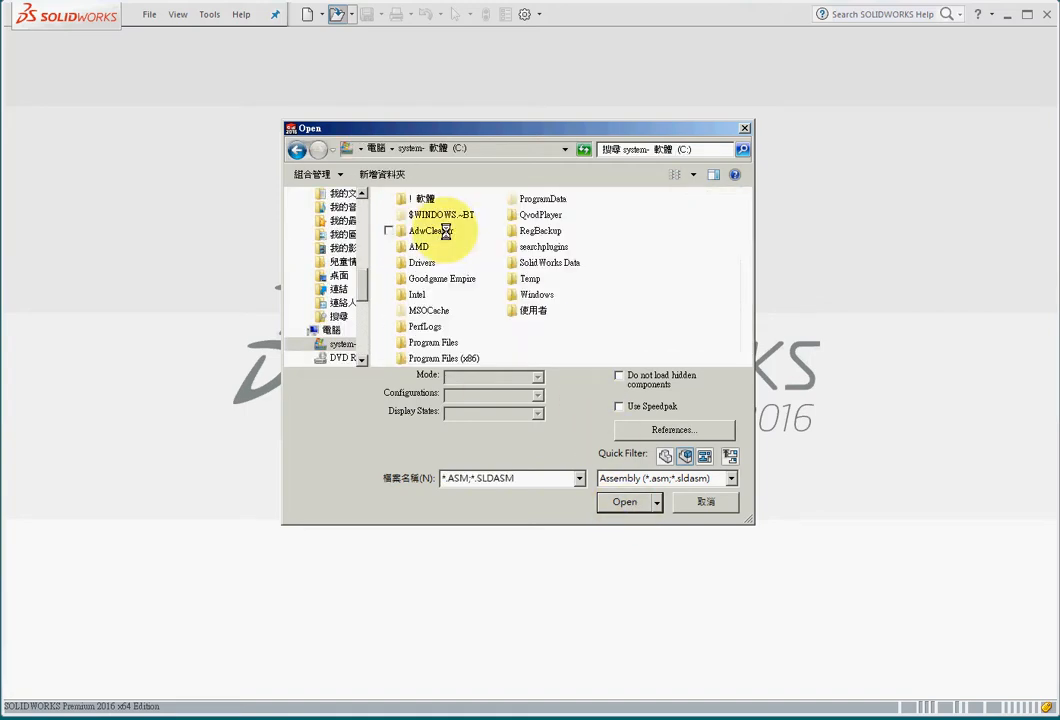
{"action": "double_click", "coordinate": [441, 342]}
{"action": "left_click_drag", "start_coordinate": [750, 220], "coordinate": [752, 296]}
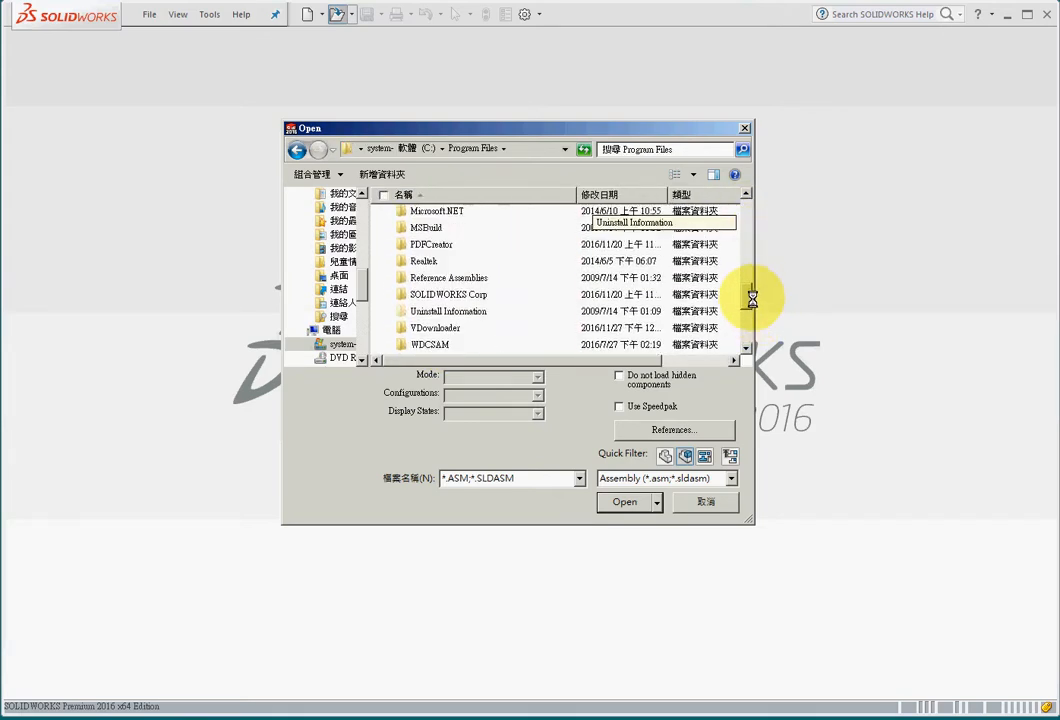
{"action": "double_click", "coordinate": [450, 300]}
{"action": "double_click", "coordinate": [443, 250]}
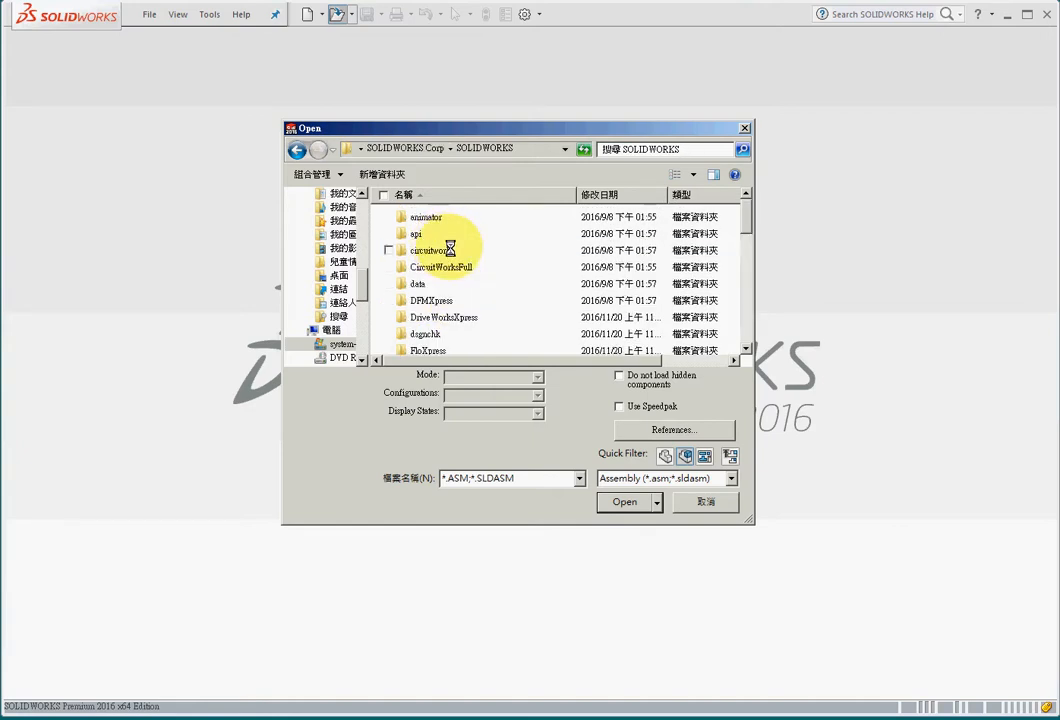
{"action": "left_click", "coordinate": [750, 294]}
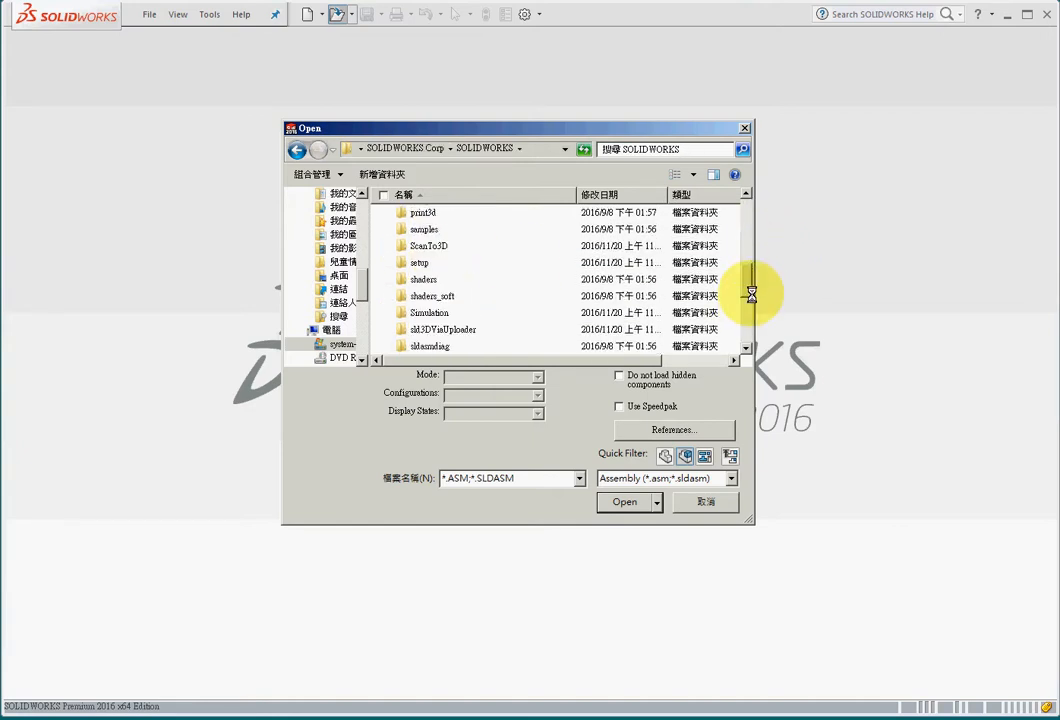
{"action": "double_click", "coordinate": [418, 311]}
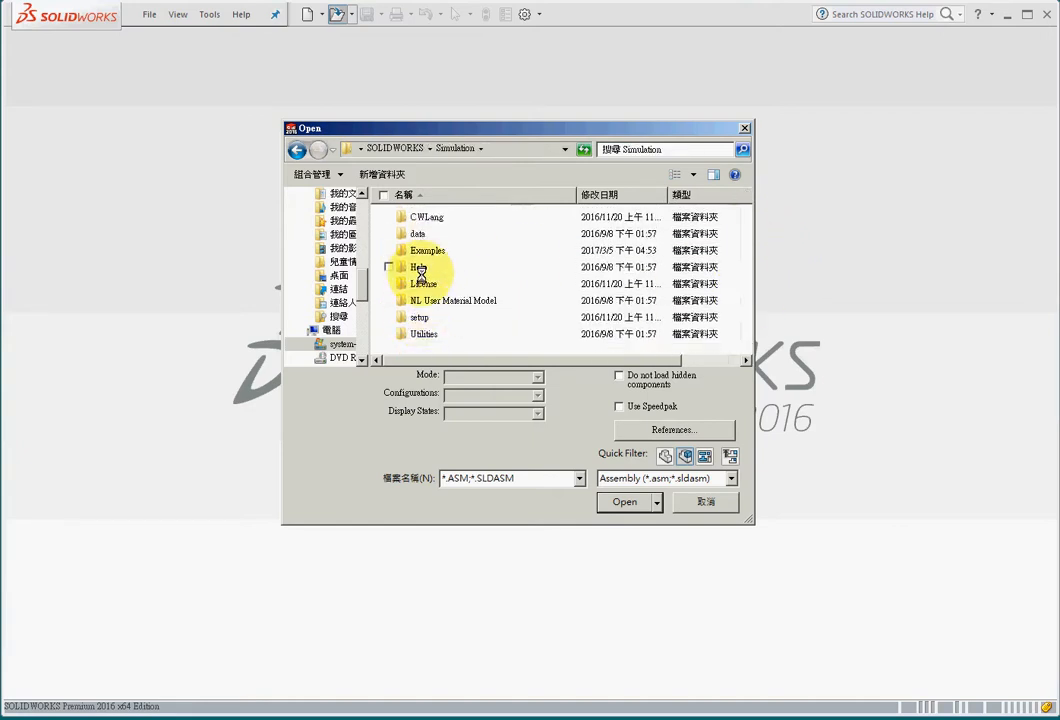
{"action": "double_click", "coordinate": [422, 252]}
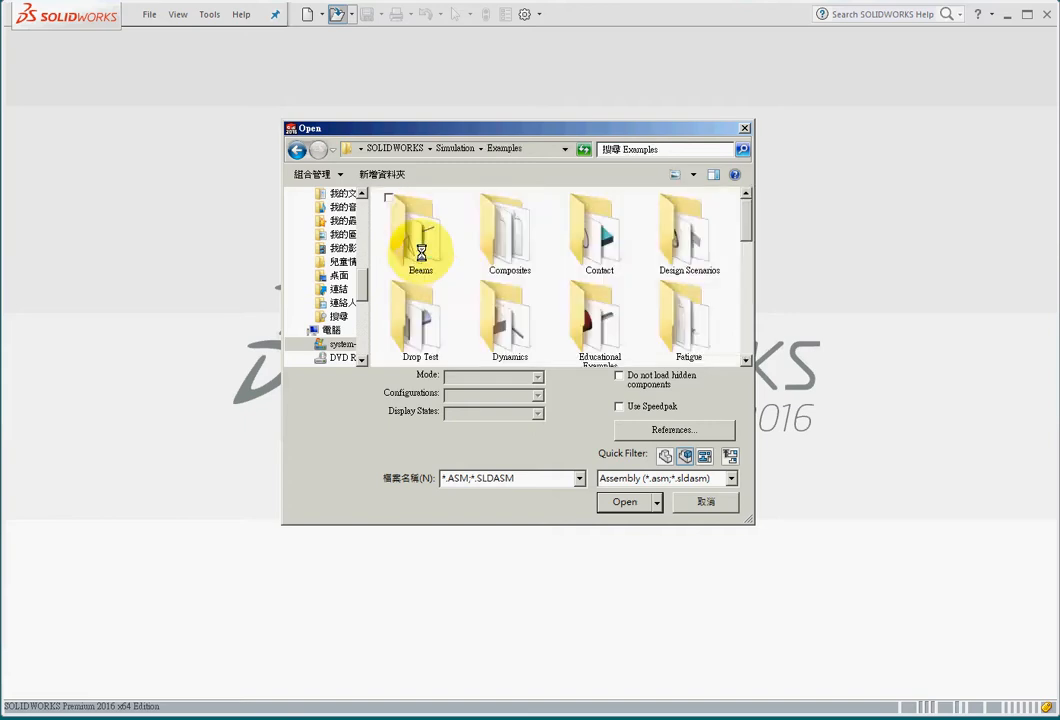
- Filter the Examples folder to Assembly (*.asm;*.sldasm) files and open the shaft assembly
{"action": "left_click", "coordinate": [692, 176]}
{"action": "left_click", "coordinate": [742, 178]}
{"action": "left_click", "coordinate": [731, 478]}
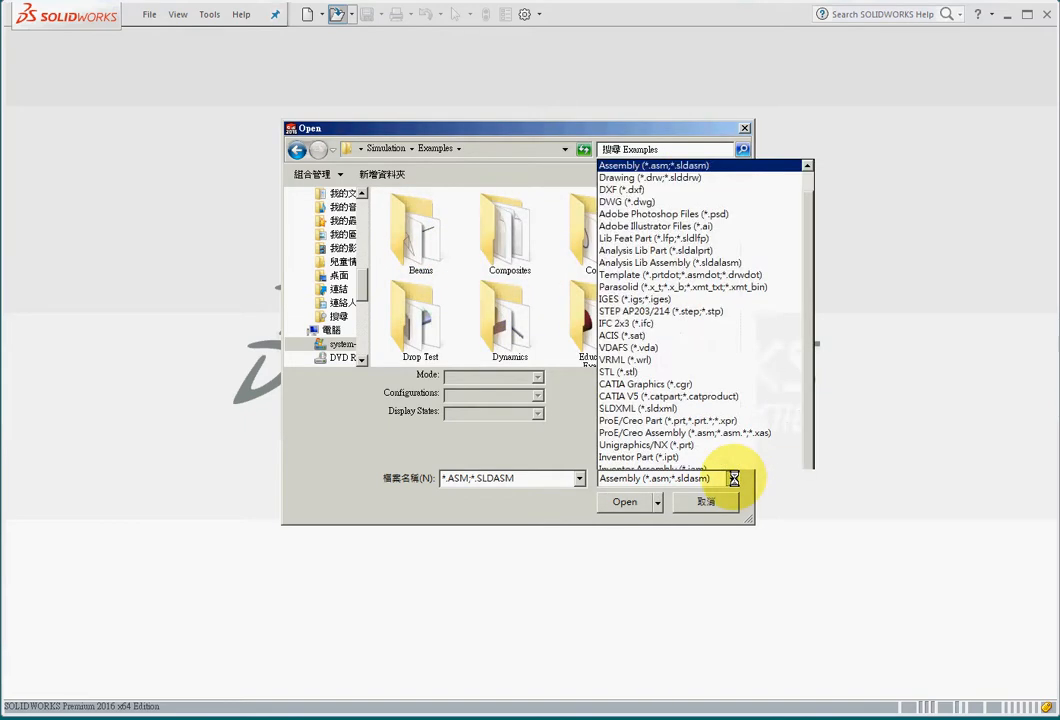
{"action": "left_click_drag", "start_coordinate": [809, 250], "coordinate": [807, 163]}
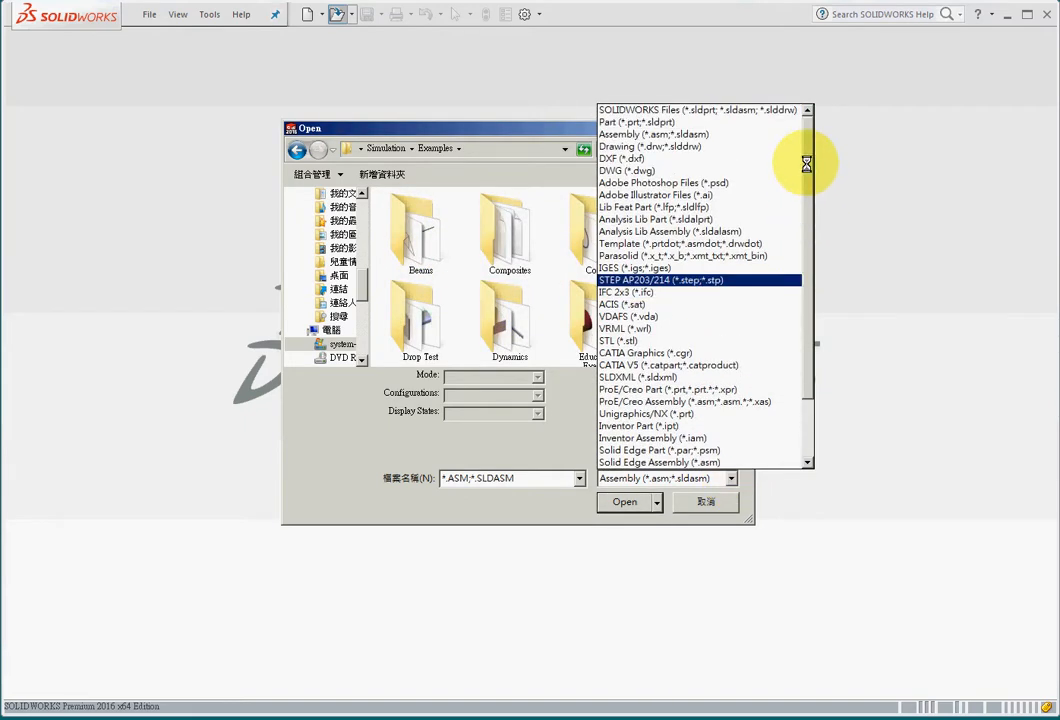
{"action": "left_click", "coordinate": [697, 136]}
{"action": "left_click_drag", "start_coordinate": [749, 237], "coordinate": [748, 350]}
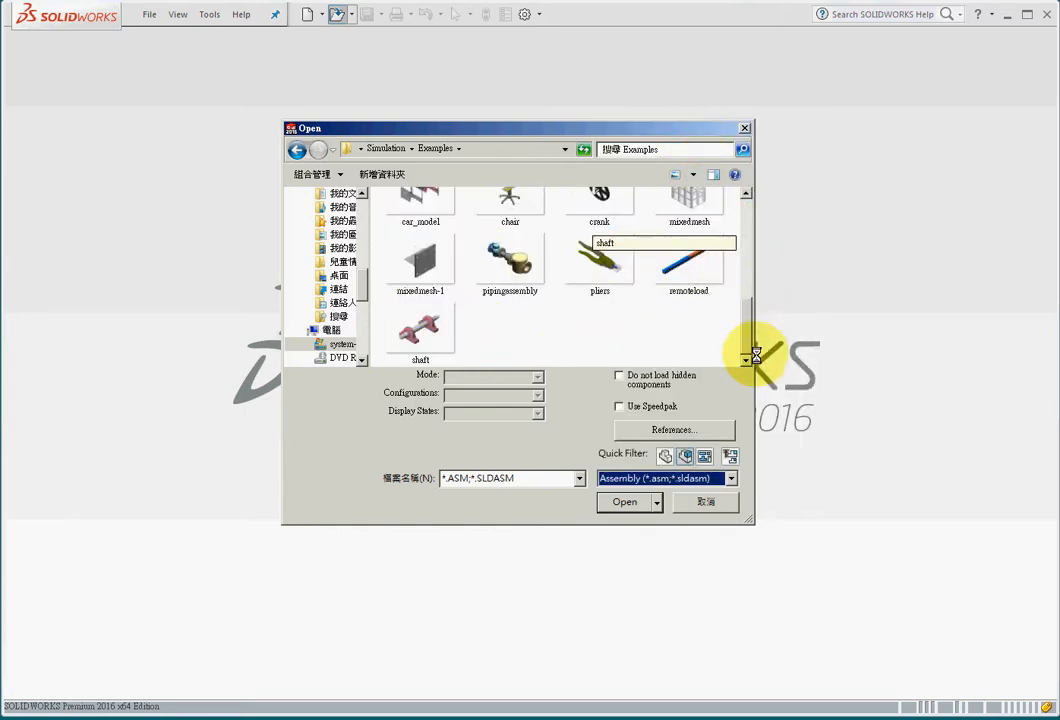
{"action": "left_click", "coordinate": [412, 335]}
{"action": "left_click", "coordinate": [624, 502]}
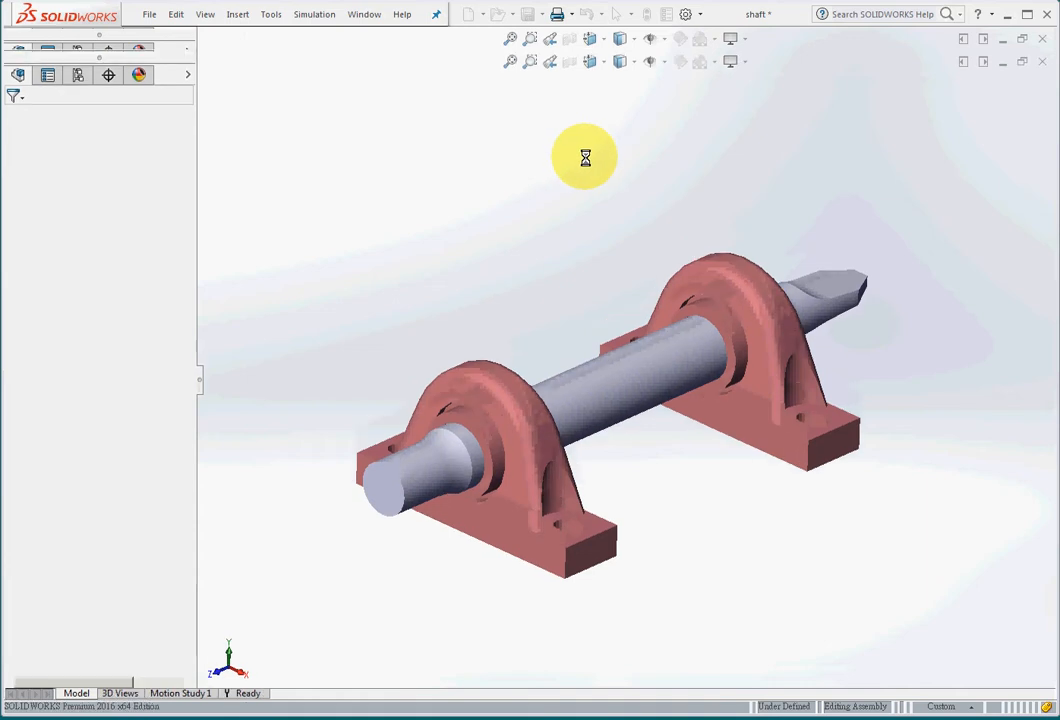
- Save the shaft assembly to the desktop under the name shaft
{"action": "left_click", "coordinate": [571, 14]}
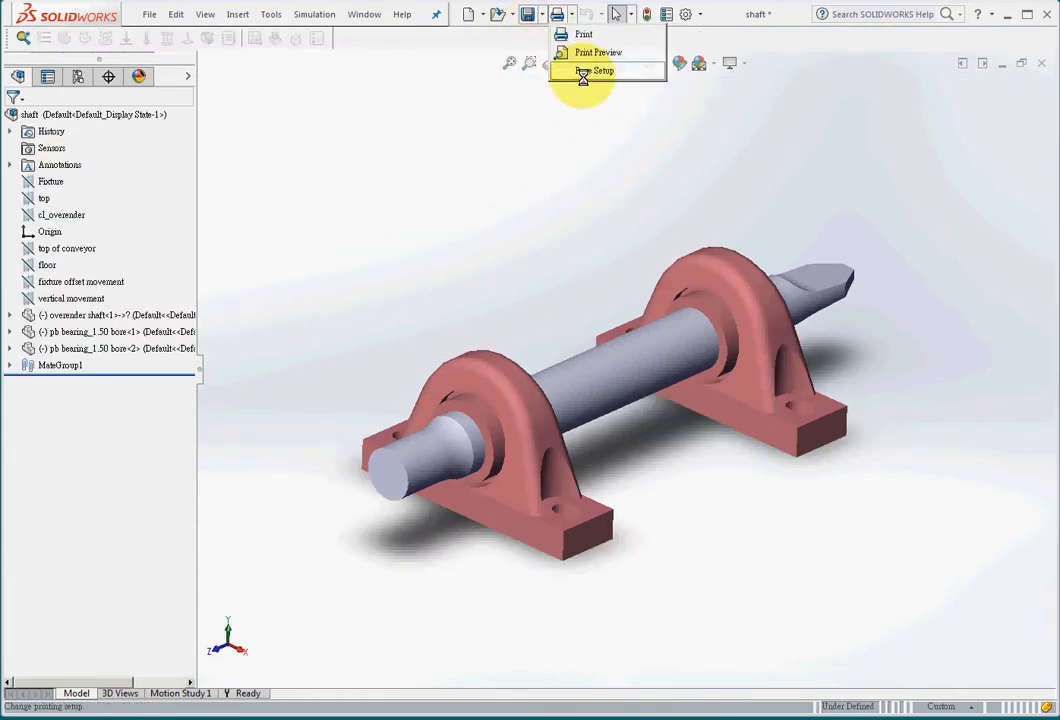
{"action": "left_click", "coordinate": [541, 14]}
{"action": "left_click", "coordinate": [548, 52]}
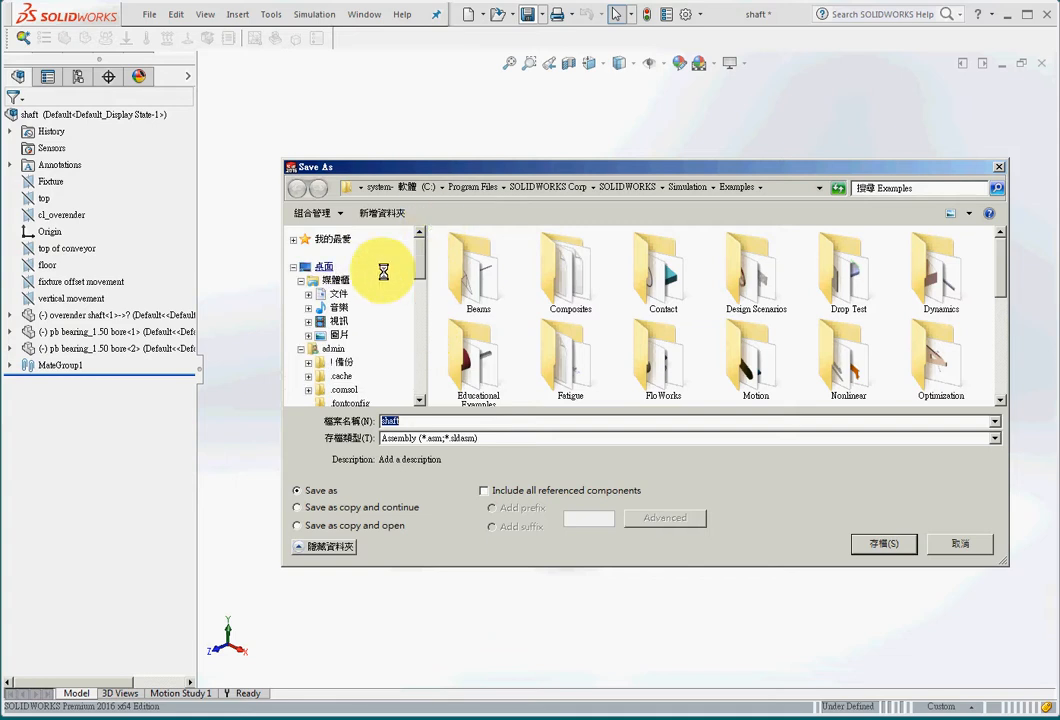
{"action": "left_click", "coordinate": [323, 266]}
{"action": "left_click", "coordinate": [873, 543]}
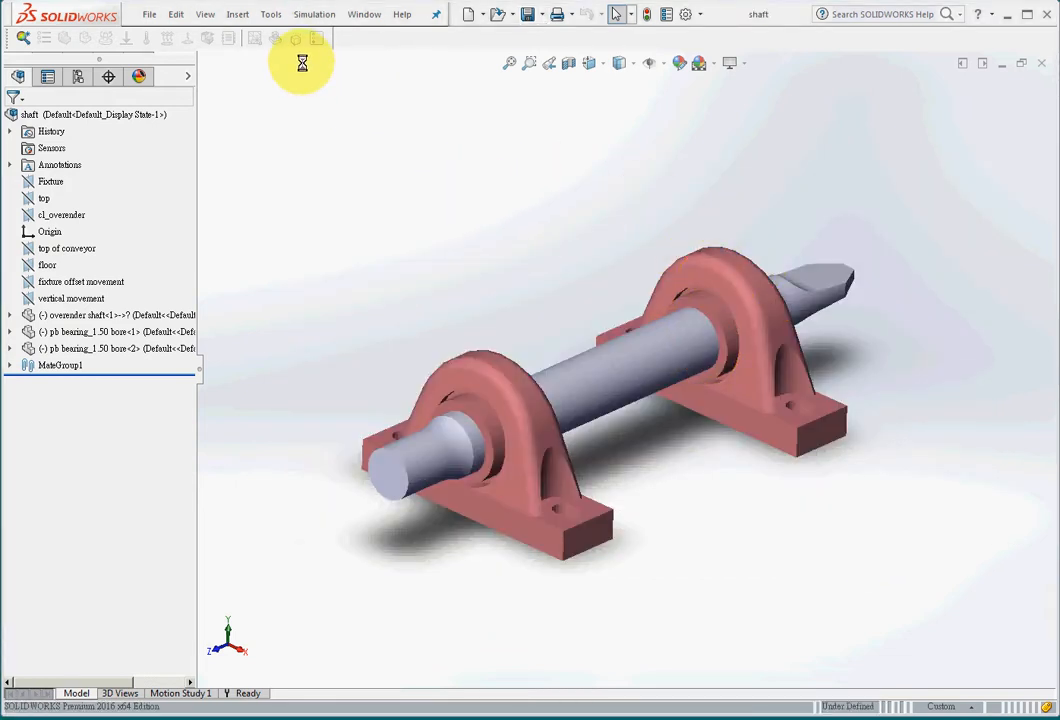
- Check the add-ins list for the Ansys 15.0 entry and close it without changes
{"action": "left_click", "coordinate": [700, 14]}
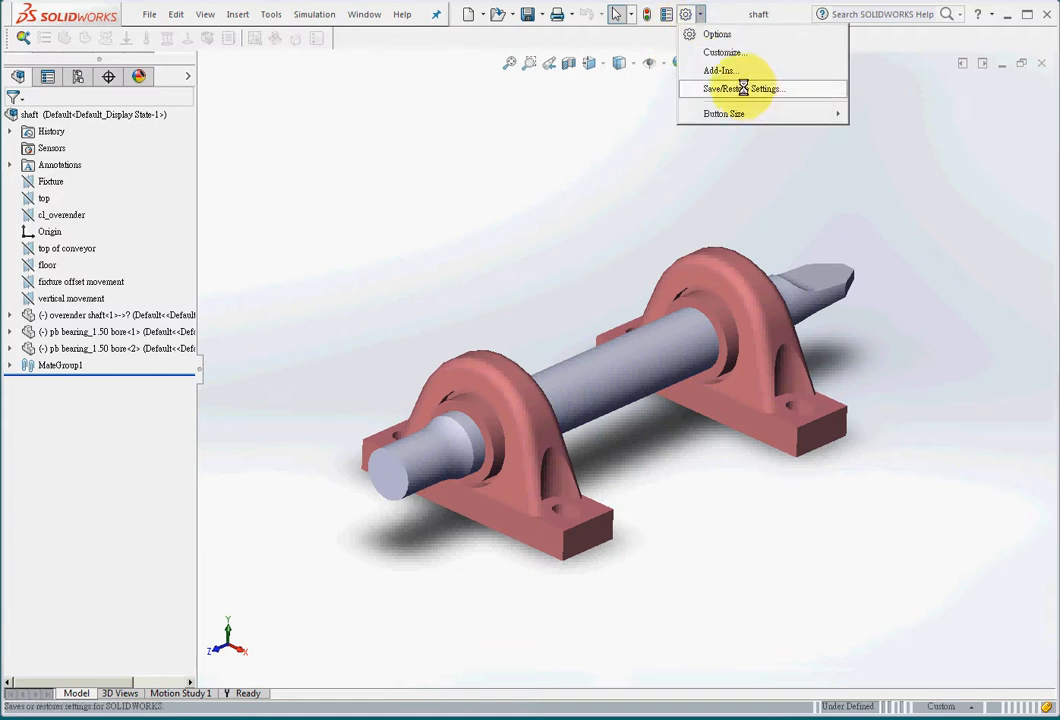
{"action": "left_click", "coordinate": [728, 70]}
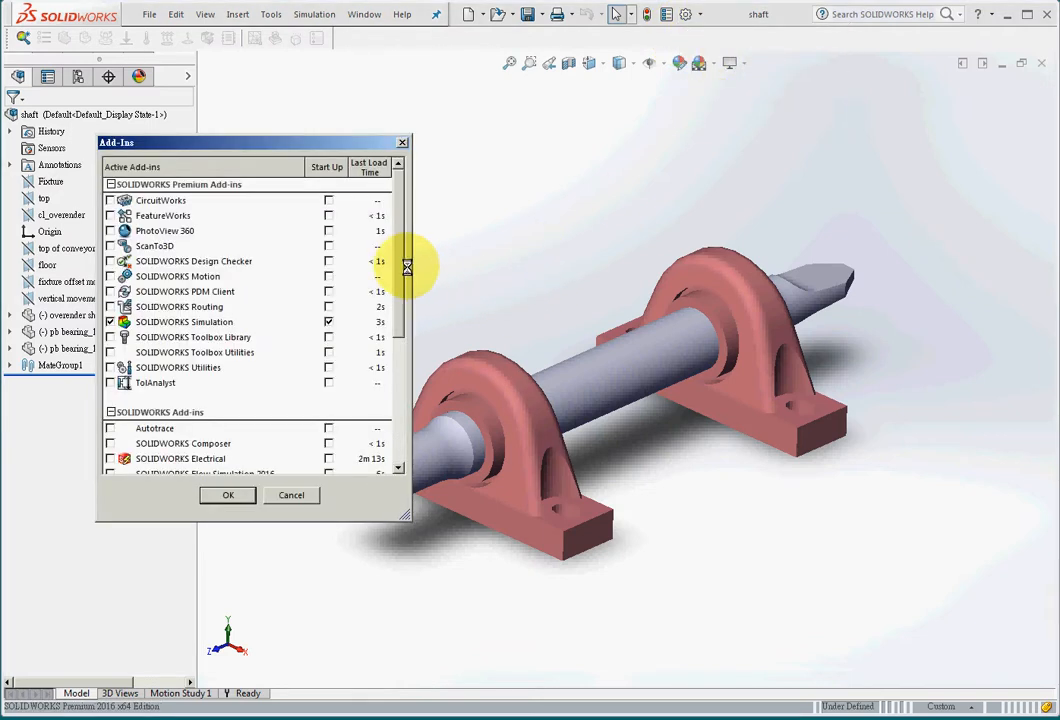
{"action": "scroll", "coordinate": [383, 395], "scroll_direction": "down", "scroll_amount": 5}
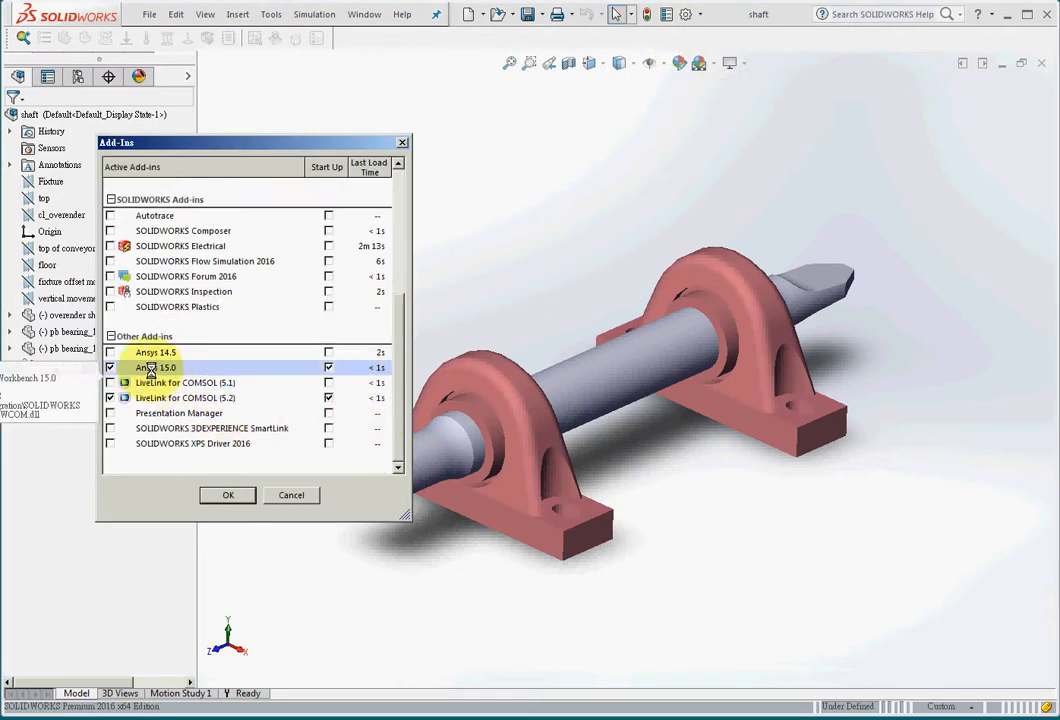
{"action": "left_click", "coordinate": [289, 496]}
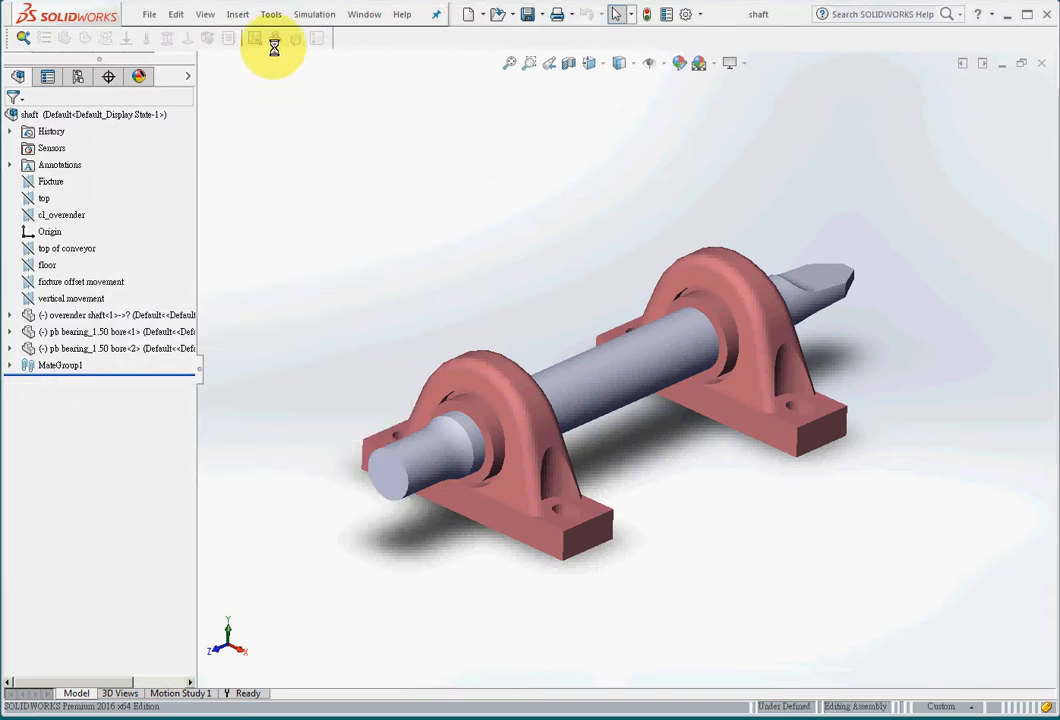
- Send the assembly to ANSYS Workbench 15.0 and add a Modal analysis system linked to the Geometry cell
{"action": "left_click", "coordinate": [269, 18]}
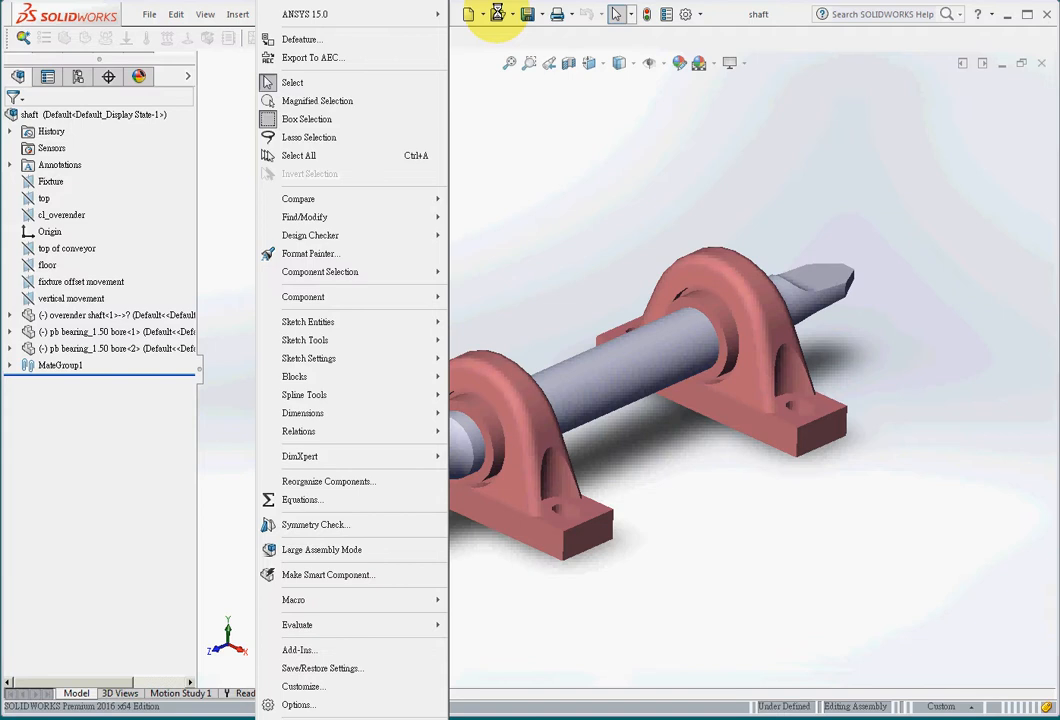
{"action": "mouse_move", "coordinate": [443, 13]}
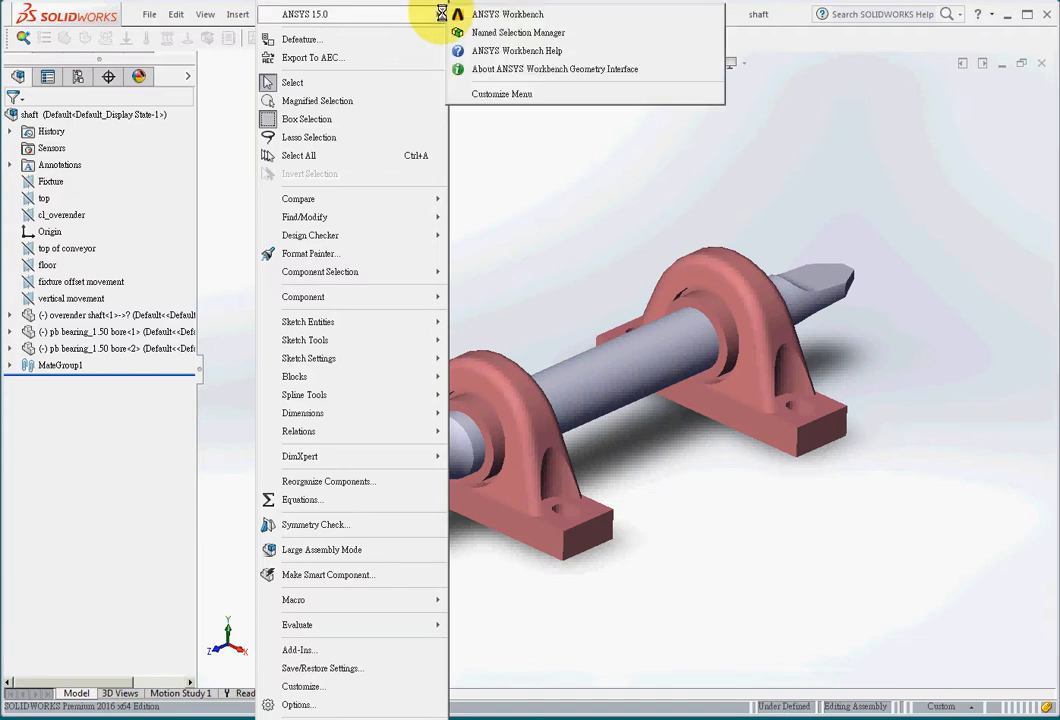
{"action": "left_click", "coordinate": [513, 13]}
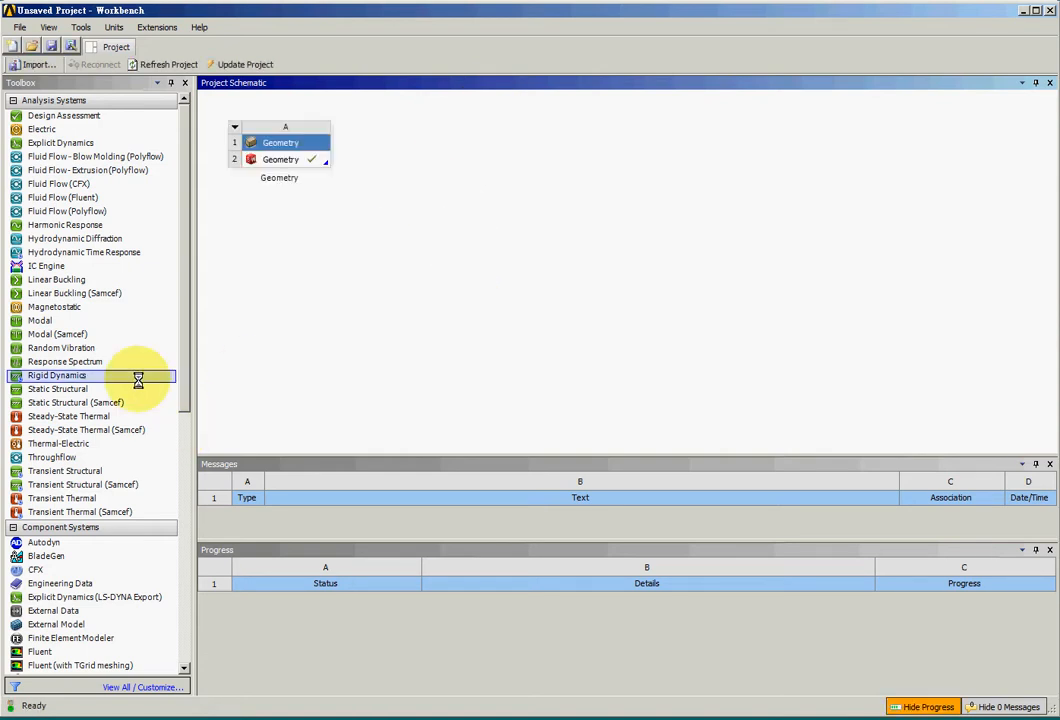
{"action": "left_click_drag", "start_coordinate": [42, 320], "coordinate": [280, 159]}
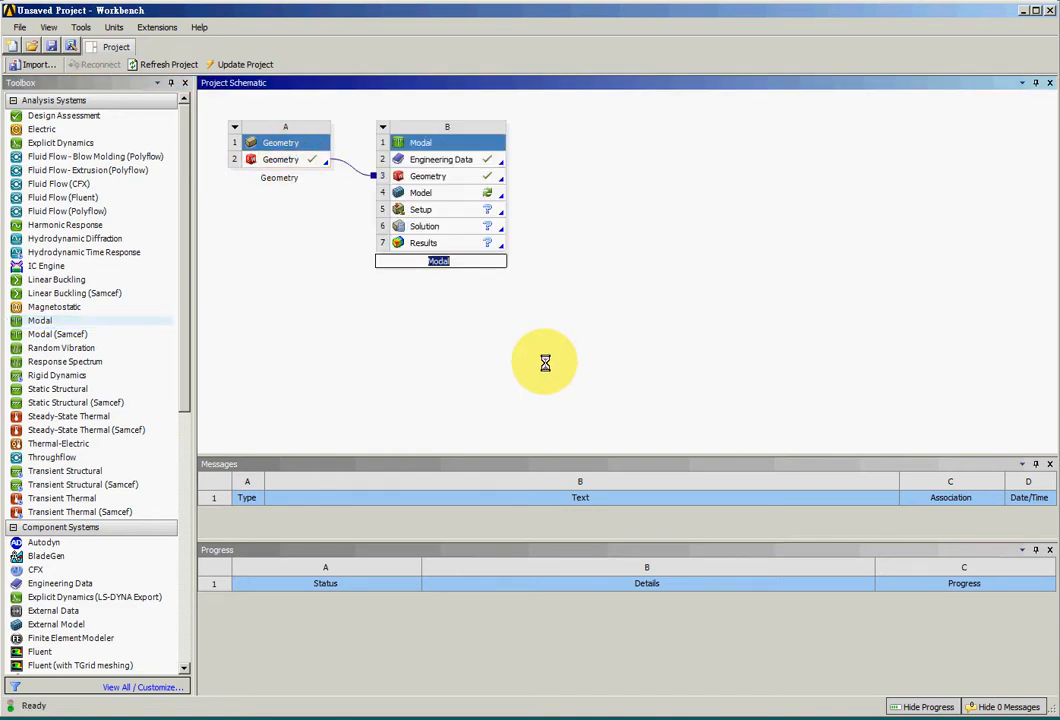
- Add Copper Alloy from General Materials to the Modal system's Engineering Data and return to the project schematic
{"action": "double_click", "coordinate": [452, 160]}
{"action": "right_click", "coordinate": [468, 161]}
{"action": "left_click", "coordinate": [510, 166]}
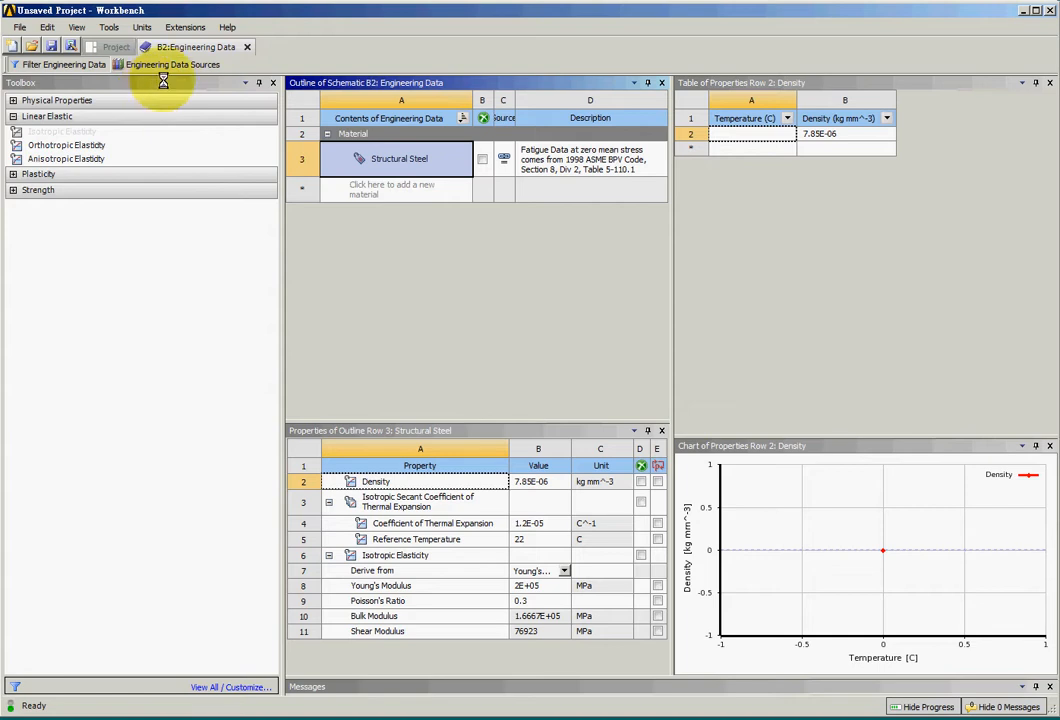
{"action": "left_click", "coordinate": [167, 66]}
{"action": "left_click", "coordinate": [388, 162]}
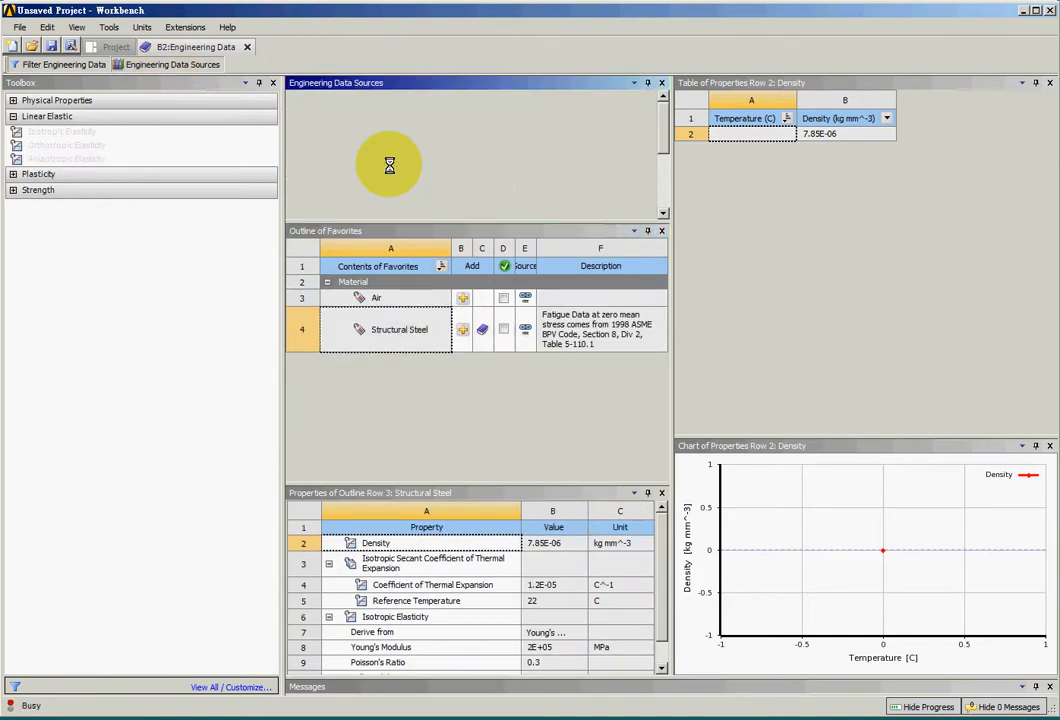
{"action": "left_click", "coordinate": [467, 333]}
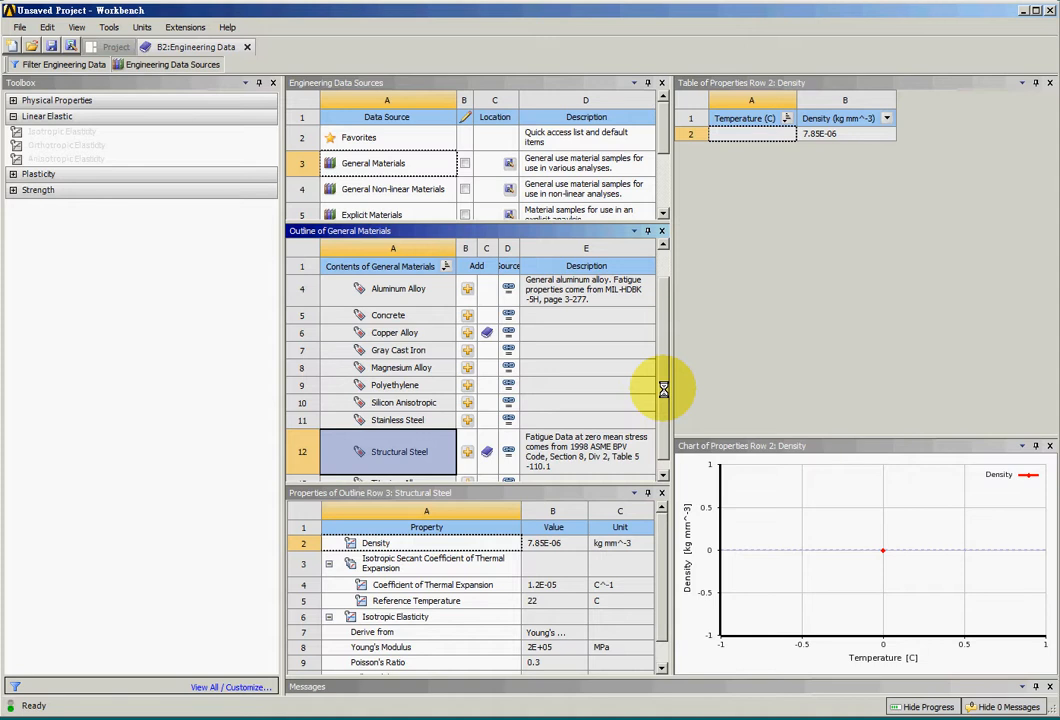
{"action": "left_click", "coordinate": [102, 47]}
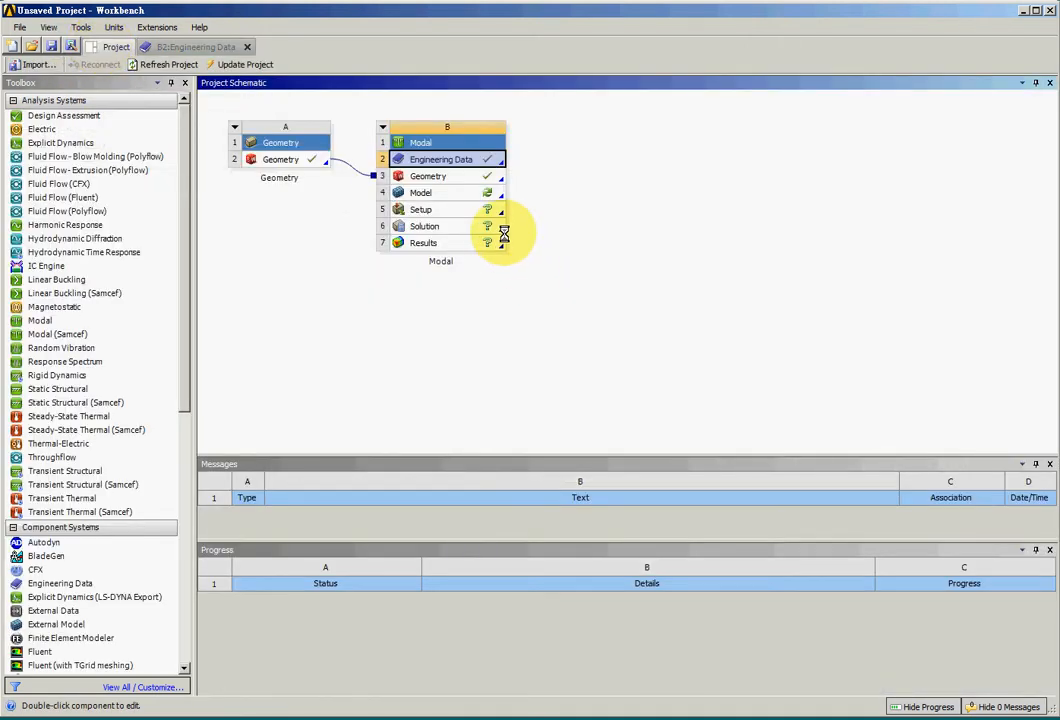
- Open the Modal system's Model cell for editing in ANSYS Mechanical
{"action": "left_click", "coordinate": [466, 192]}
{"action": "right_click", "coordinate": [466, 192]}
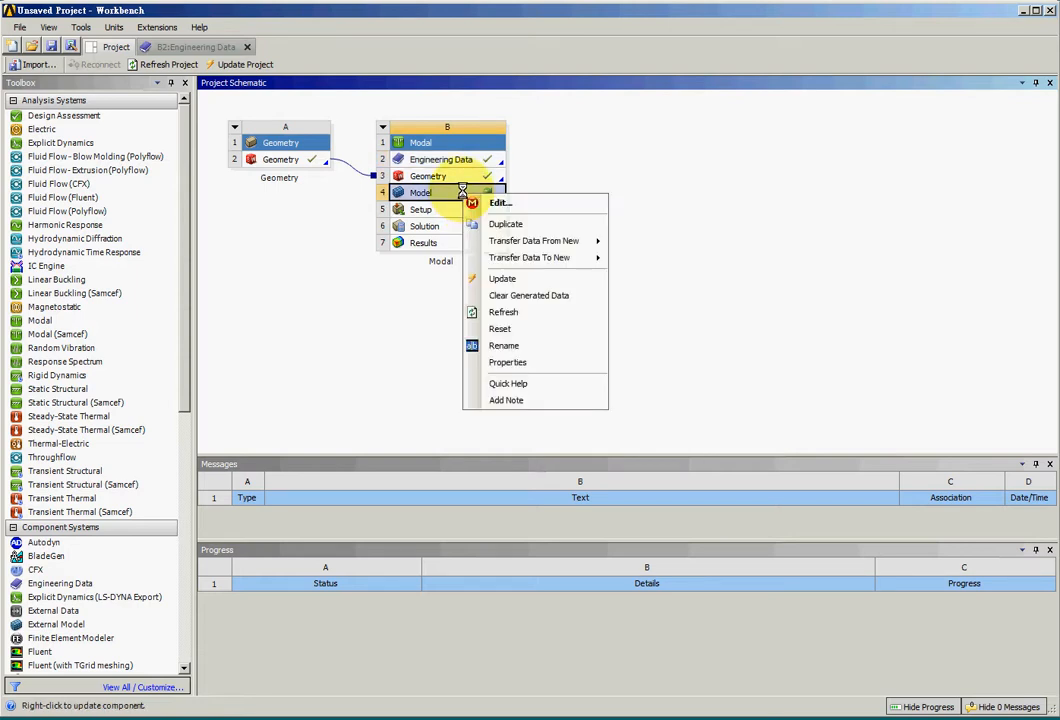
{"action": "left_click", "coordinate": [502, 199]}
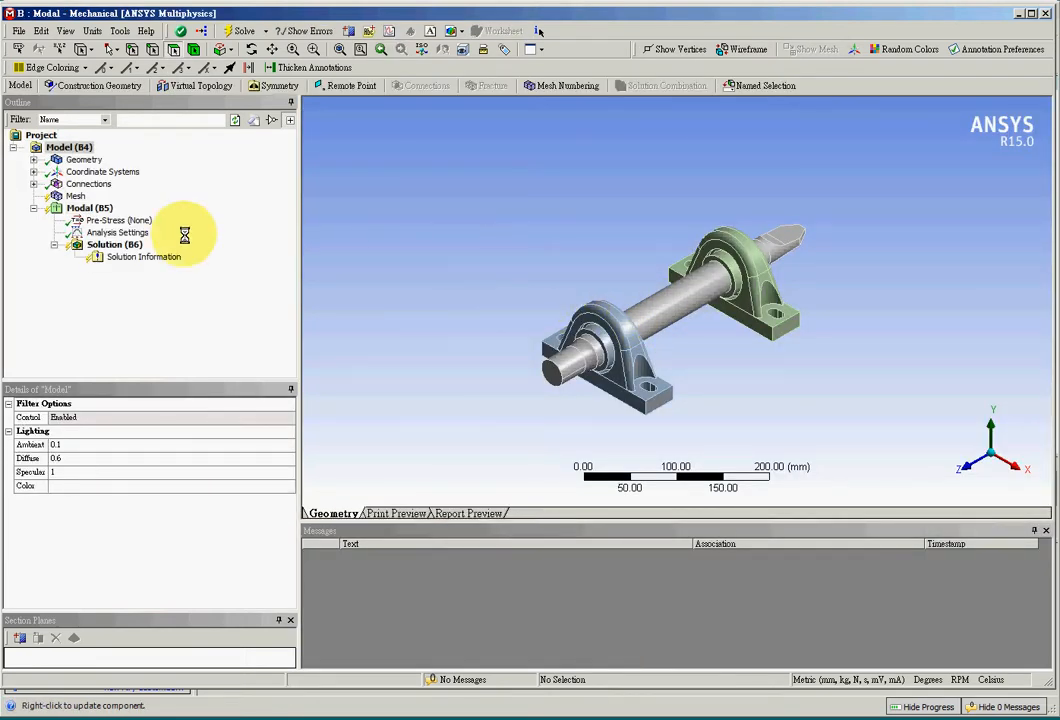
- Assign Copper Alloy to both pb bearing_1.50 bore bodies and check the material assignments of the shaft and bearings
{"action": "left_click", "coordinate": [33, 160]}
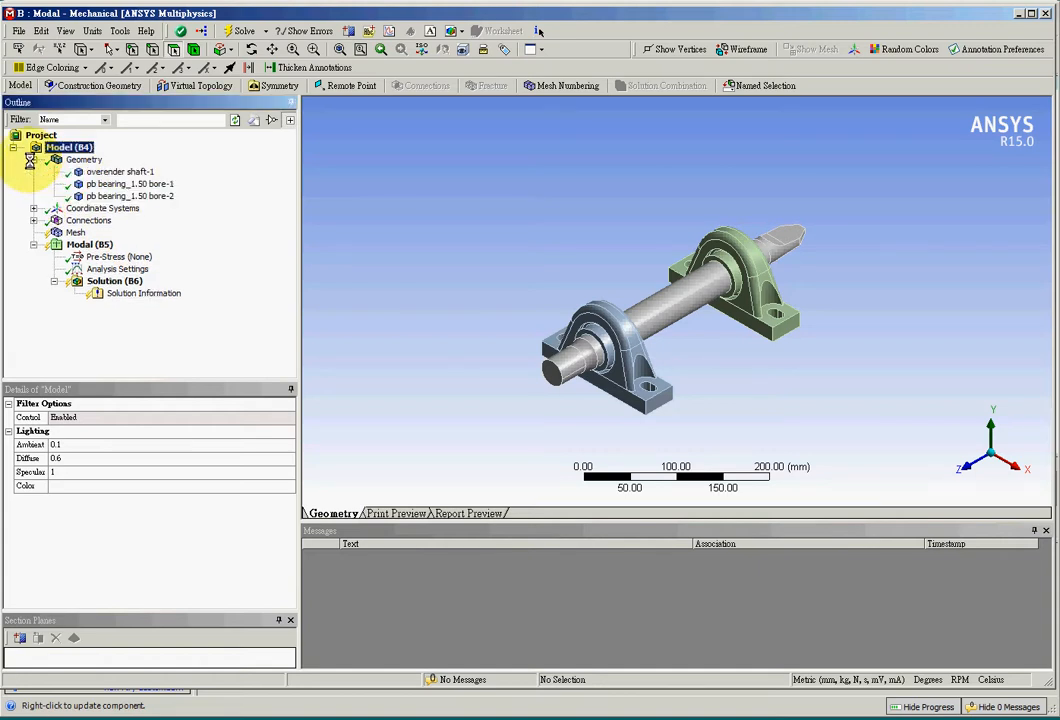
{"action": "left_click", "coordinate": [101, 175]}
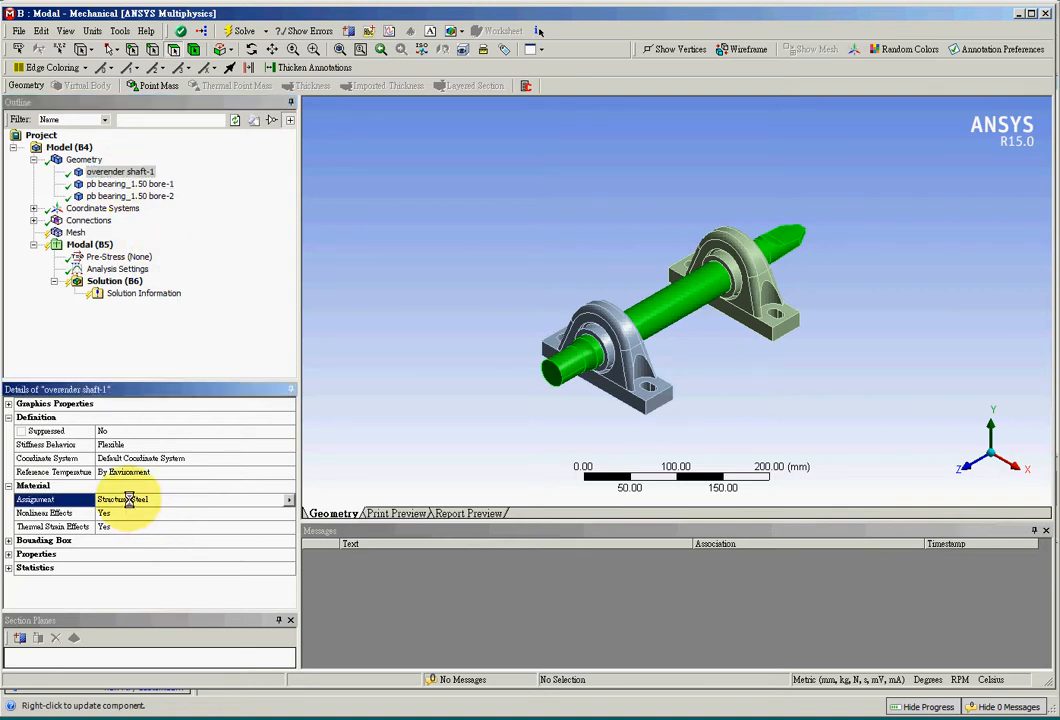
{"action": "left_click", "coordinate": [143, 185]}
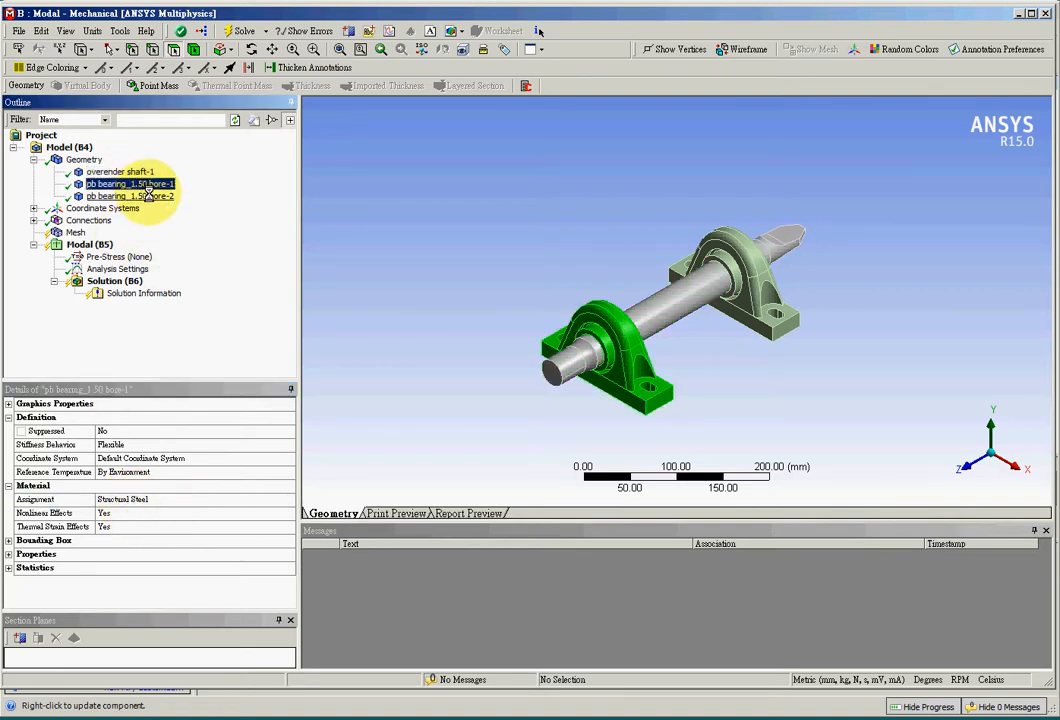
{"action": "left_click", "coordinate": [147, 195], "text": "ctrl"}
{"action": "left_click", "coordinate": [210, 499]}
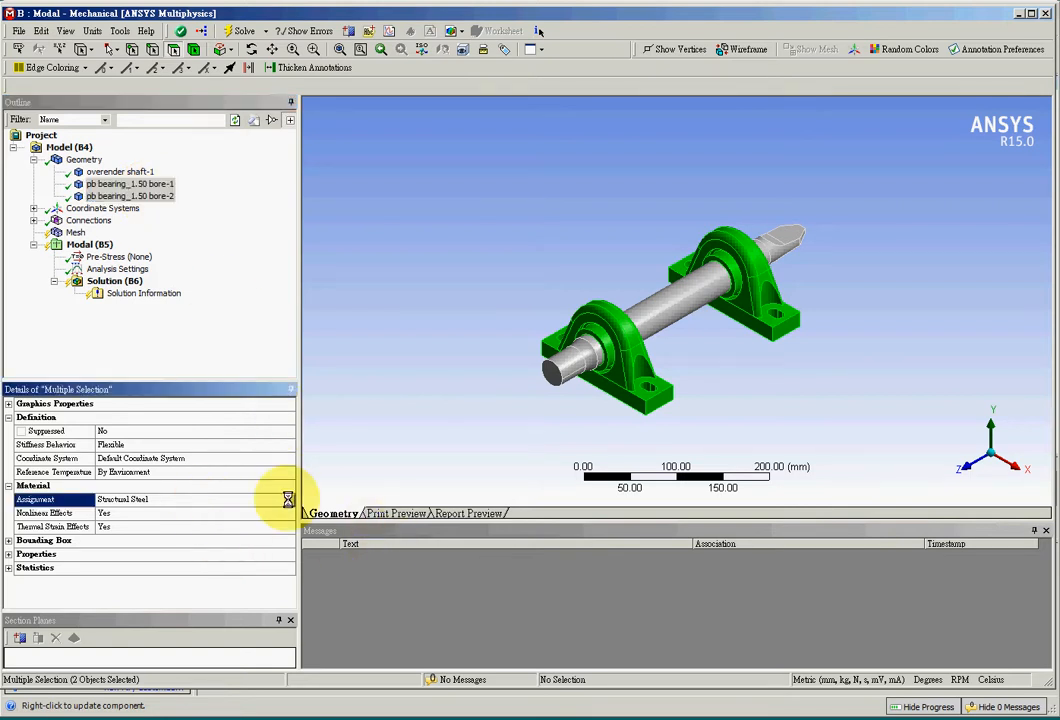
{"action": "left_click", "coordinate": [290, 500]}
{"action": "left_click", "coordinate": [343, 564]}
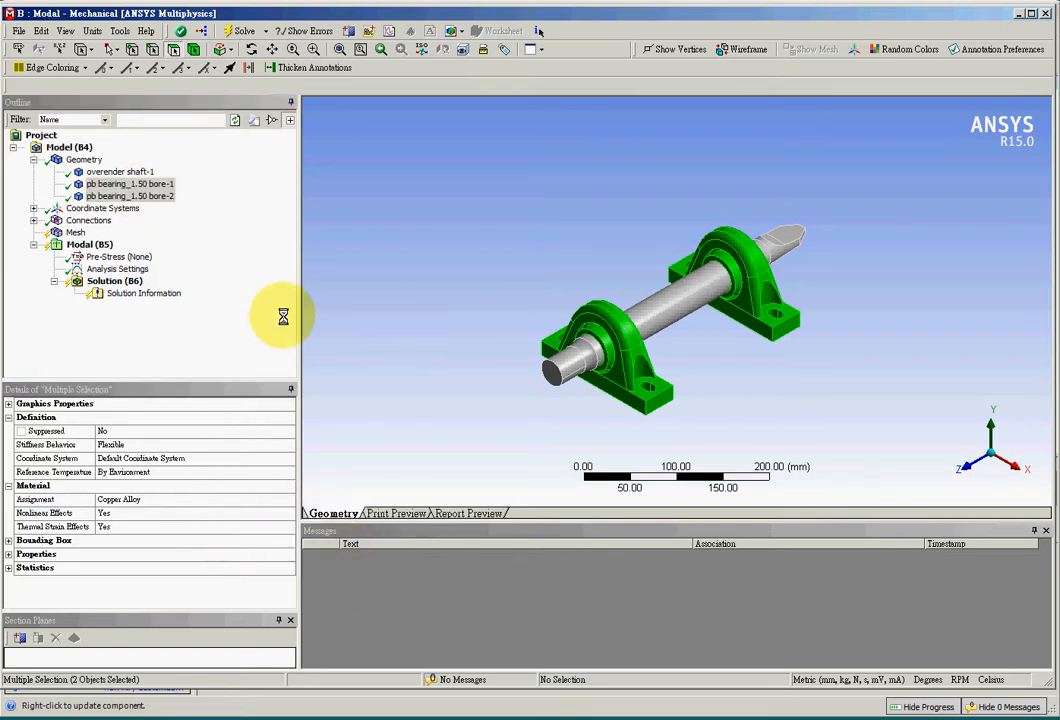
{"action": "left_click", "coordinate": [120, 172]}
{"action": "left_click", "coordinate": [130, 184]}
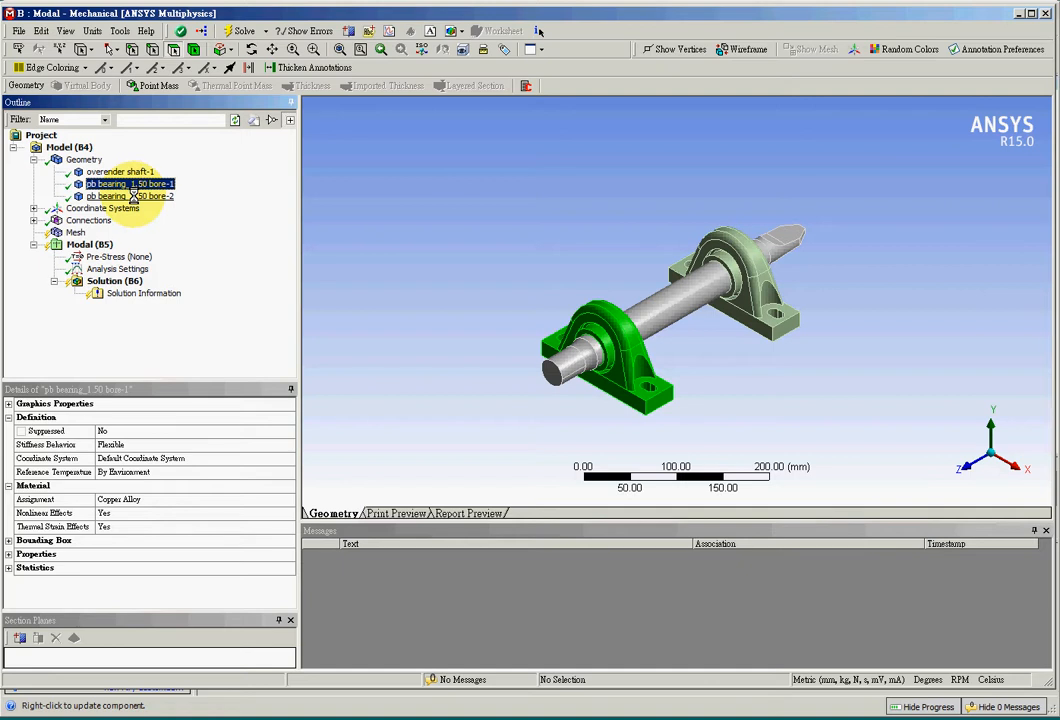
- Check the material assignments of the second bearing and the shaft, and generate the assembly mesh with default settings
{"action": "left_click", "coordinate": [133, 196]}
{"action": "left_click", "coordinate": [125, 172]}
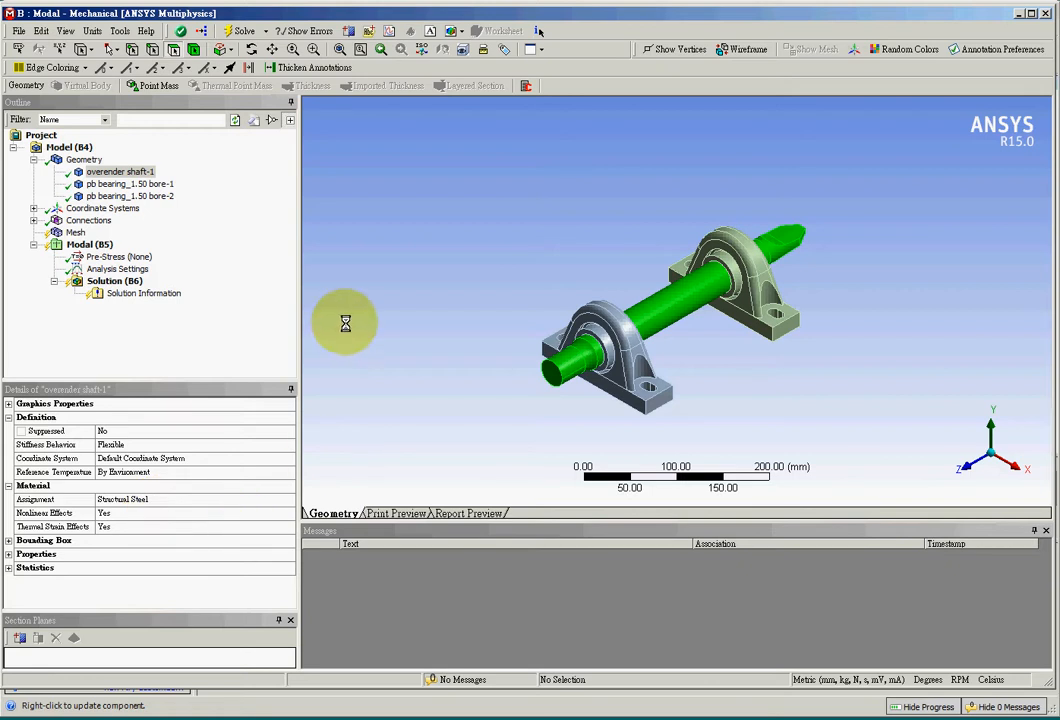
{"action": "left_click", "coordinate": [70, 232]}
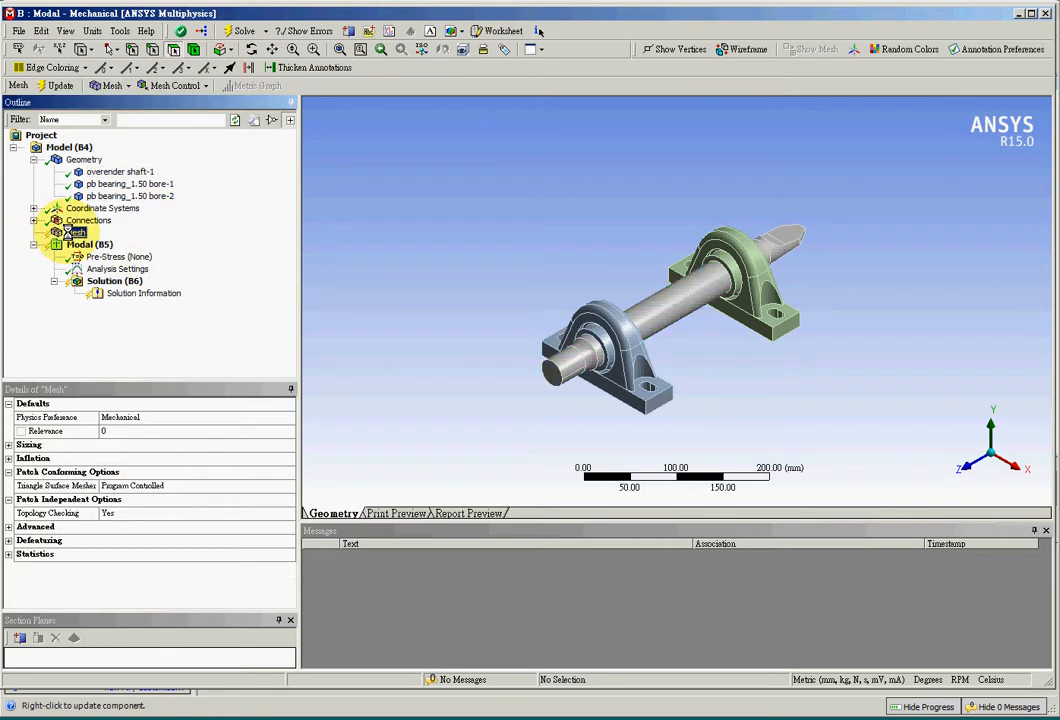
{"action": "right_click", "coordinate": [70, 232]}
{"action": "left_click", "coordinate": [100, 262]}
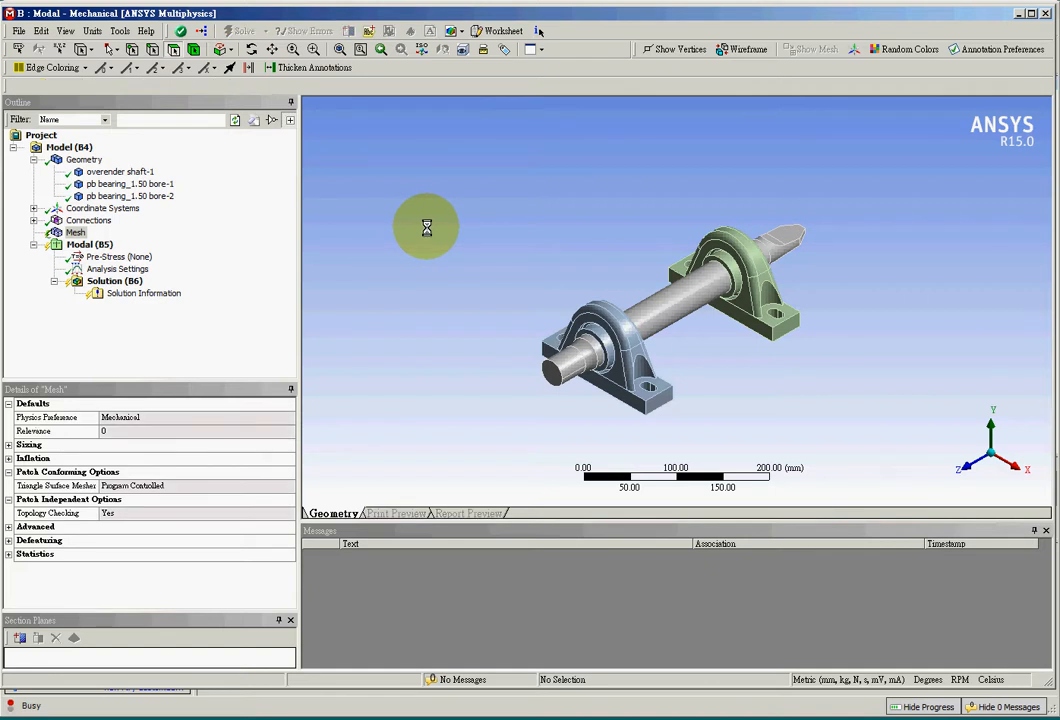
{"action": "middle_click_drag", "start_coordinate": [479, 218], "coordinate": [504, 279]}
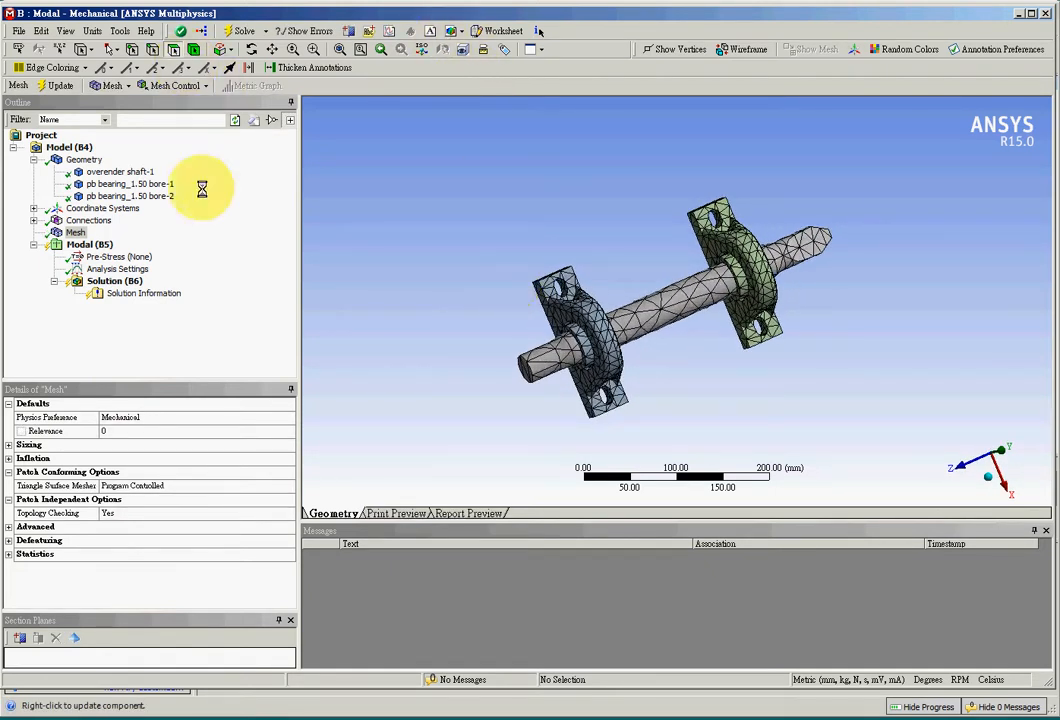
- Add a Fixed Support to the Modal analysis, scoped to the cylindrical faces of all four mounting holes on the two bearings
{"action": "left_click", "coordinate": [85, 244]}
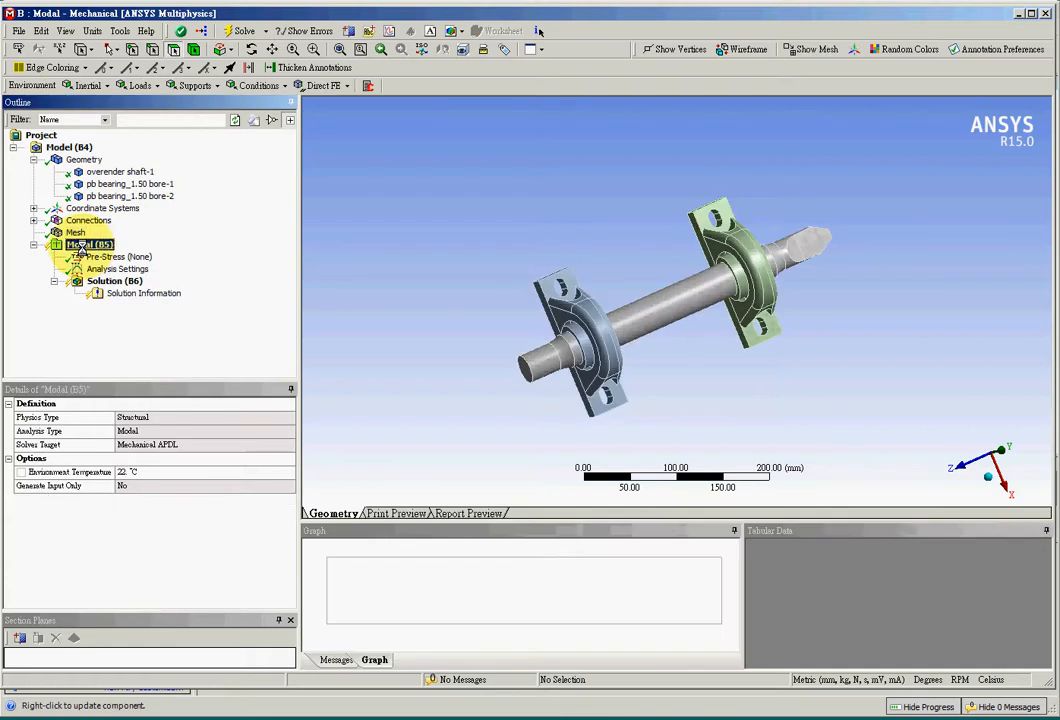
{"action": "left_click", "coordinate": [308, 50]}
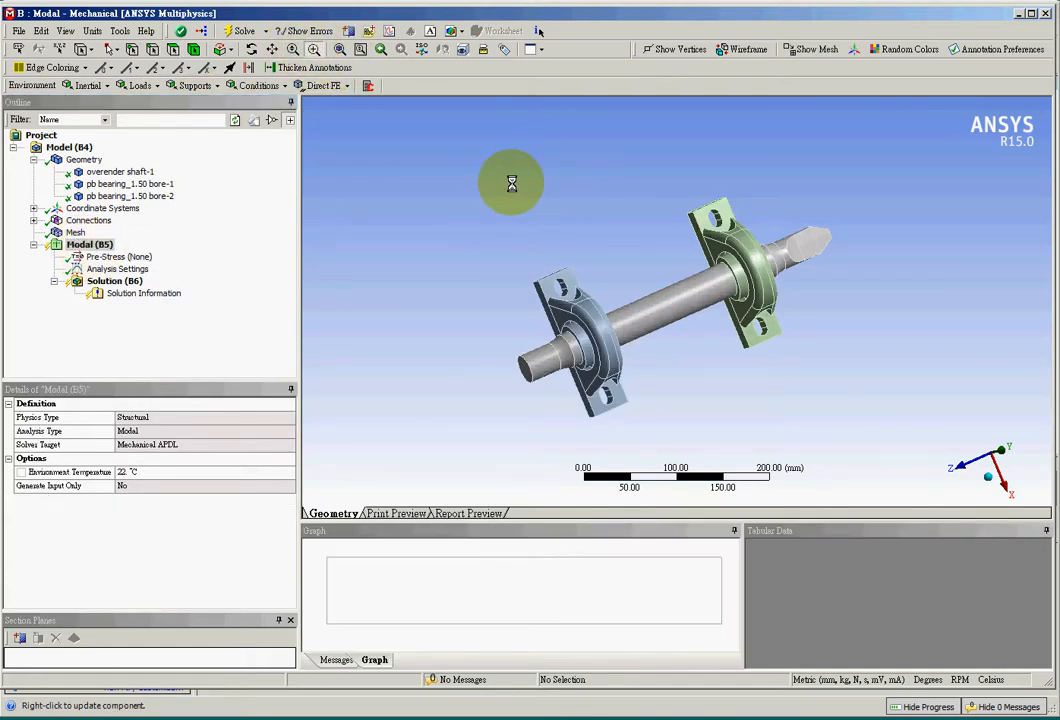
{"action": "left_click_drag", "start_coordinate": [510, 215], "coordinate": [811, 408]}
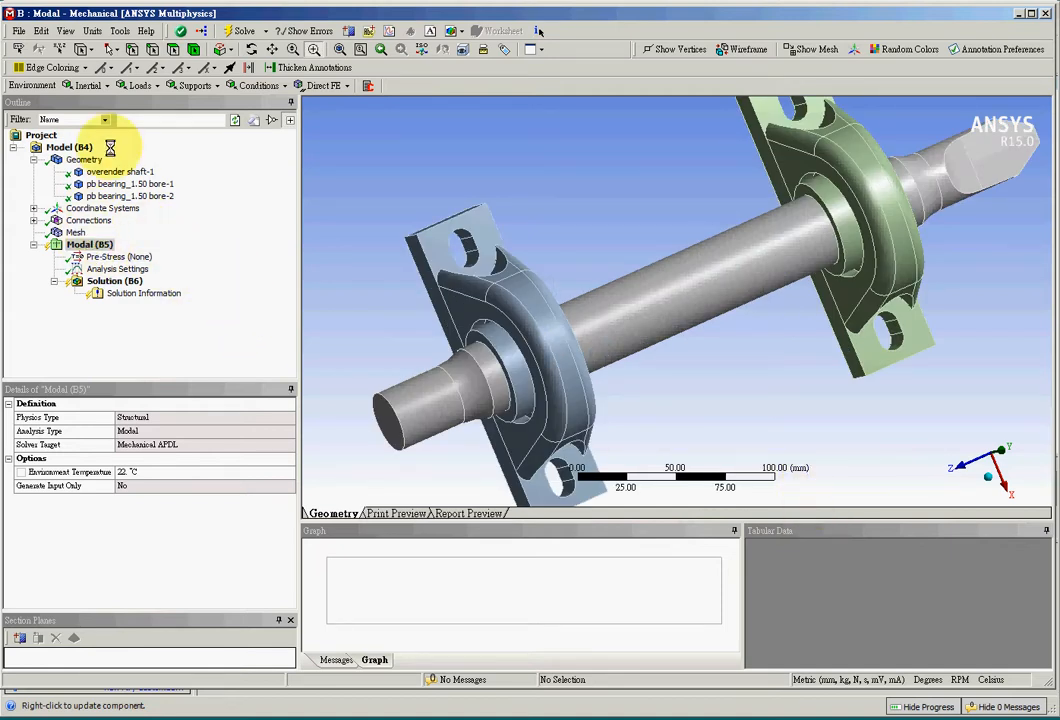
{"action": "left_click", "coordinate": [193, 86]}
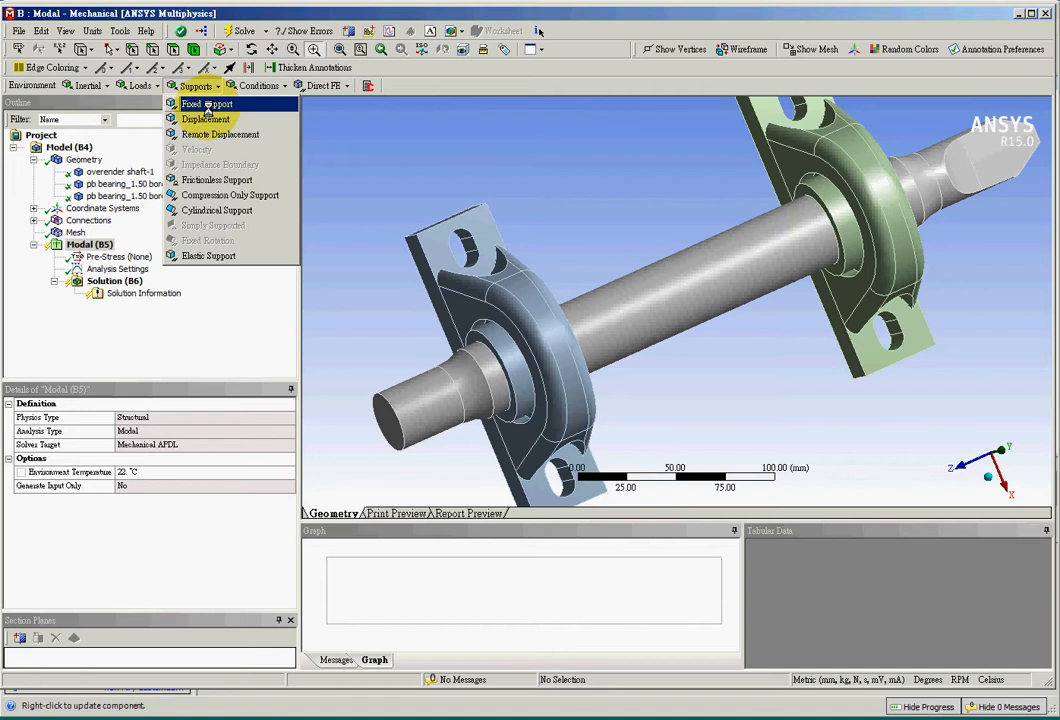
{"action": "left_click", "coordinate": [207, 106]}
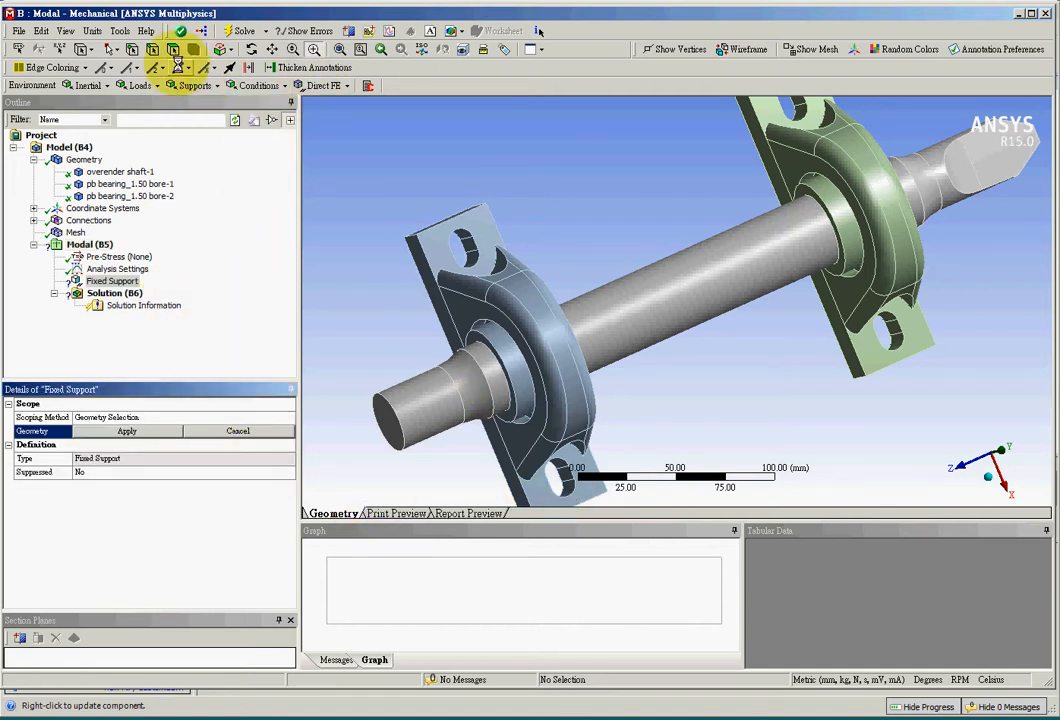
{"action": "left_click", "coordinate": [111, 49]}
{"action": "left_click", "coordinate": [122, 67]}
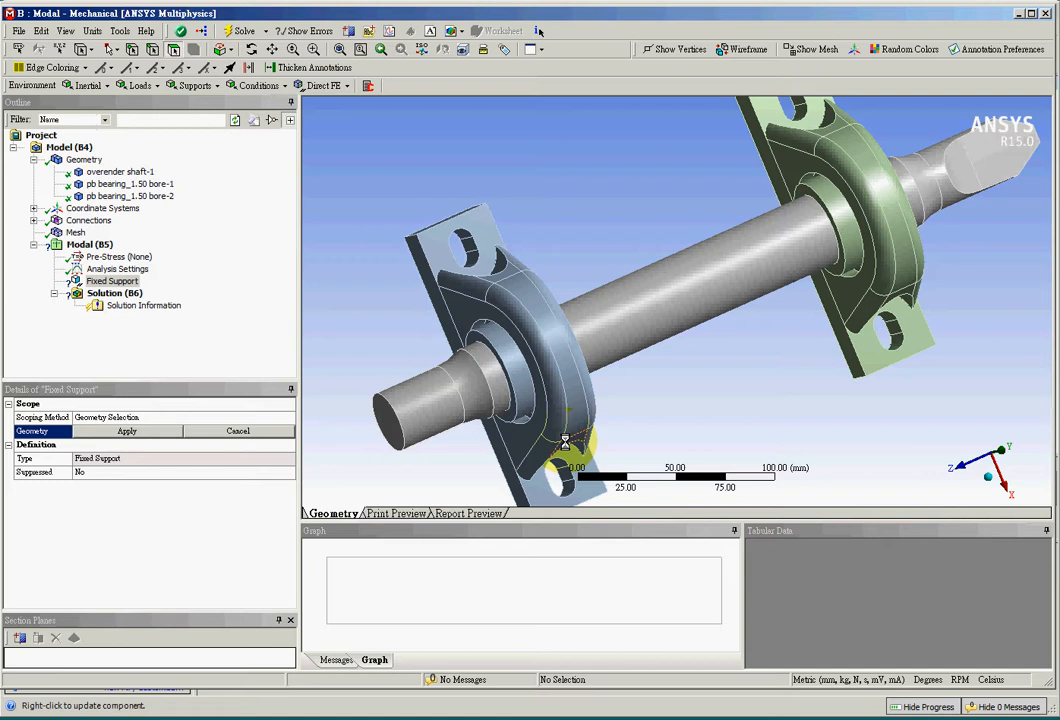
{"action": "left_click", "coordinate": [566, 487]}
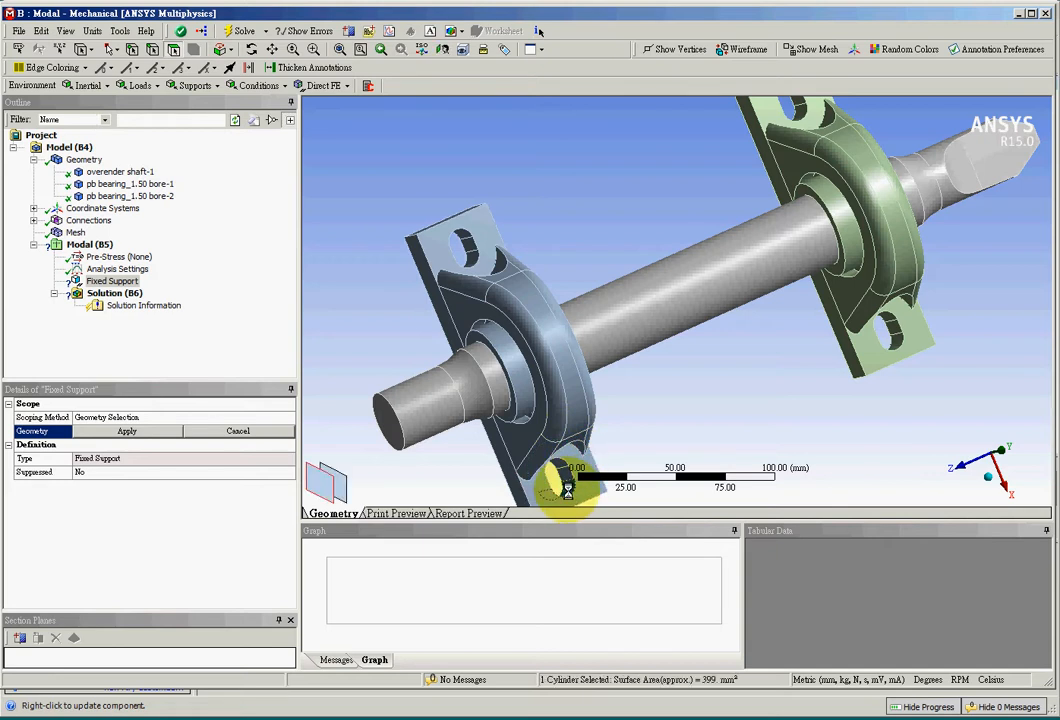
{"action": "left_click", "coordinate": [897, 341], "text": "ctrl"}
{"action": "middle_click_drag", "start_coordinate": [725, 442], "coordinate": [707, 398]}
{"action": "left_click", "coordinate": [461, 233], "text": "ctrl"}
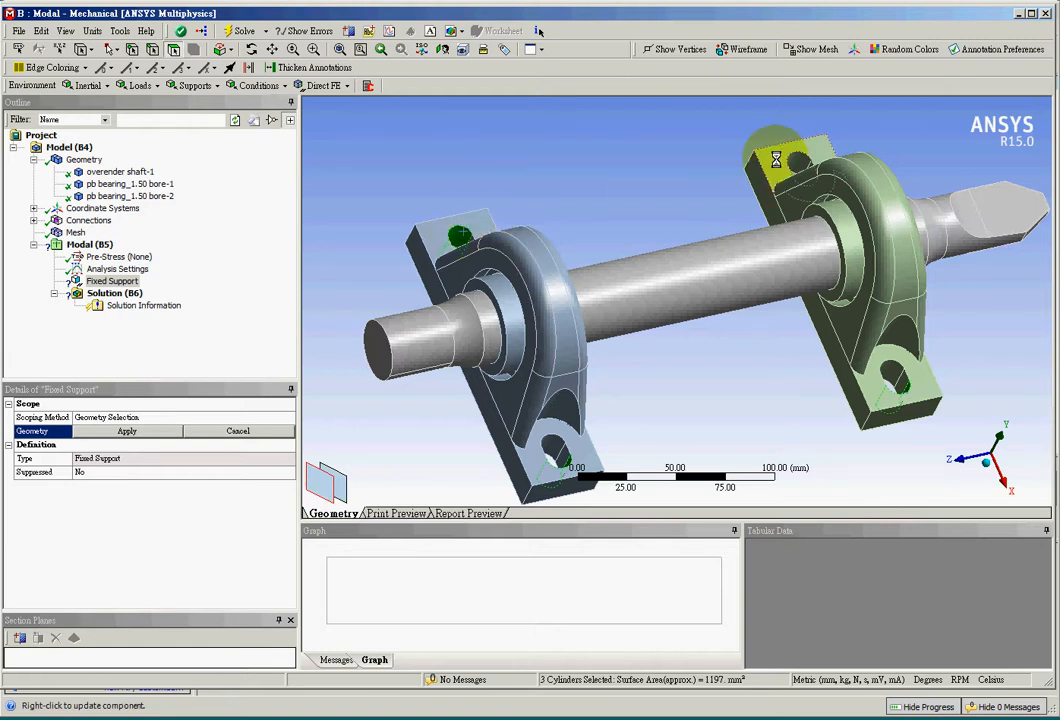
{"action": "left_click", "coordinate": [795, 158], "text": "ctrl"}
{"action": "left_click", "coordinate": [128, 431]}
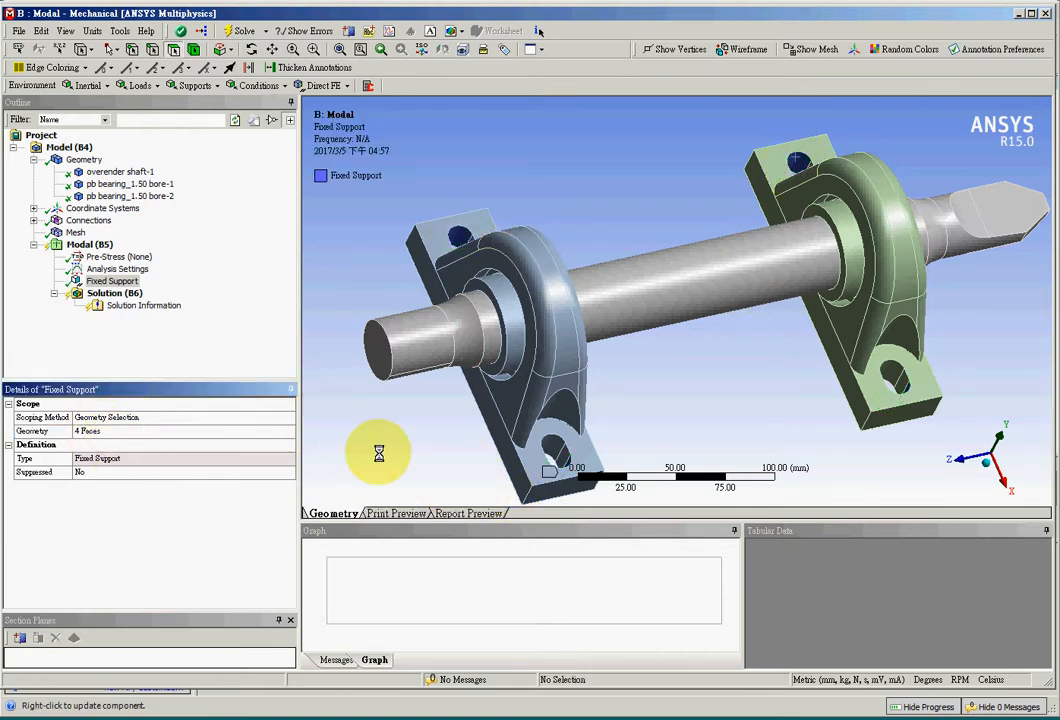
- Review the load types available for the modal analysis and the Max Modes to Find value in the Analysis Settings
{"action": "left_click", "coordinate": [140, 85]}
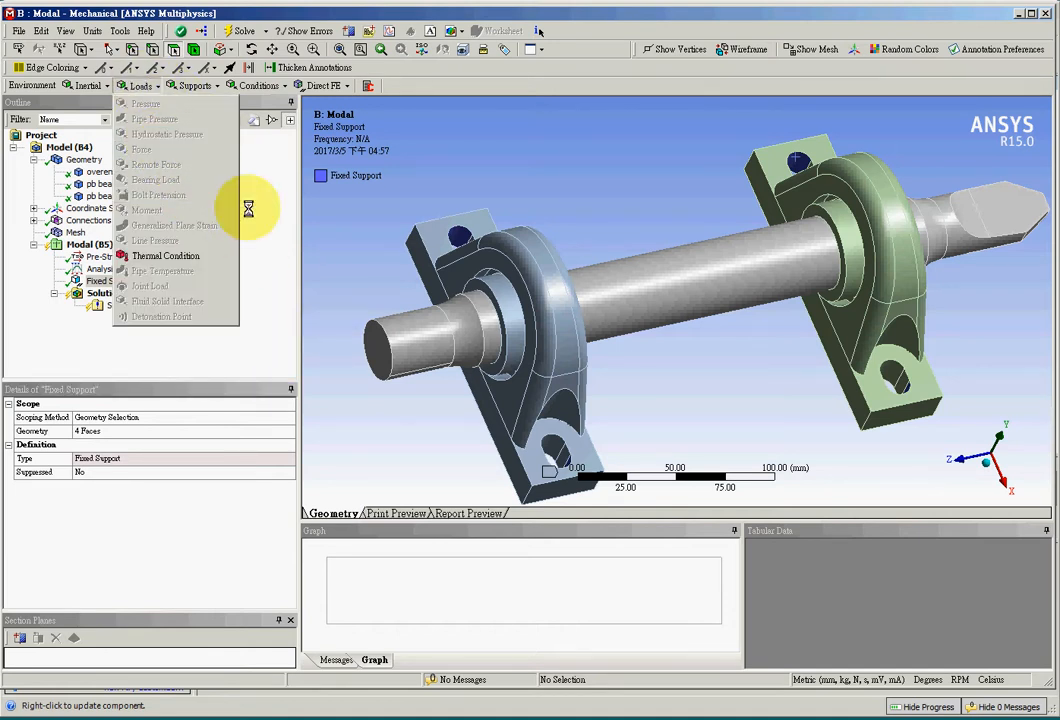
{"action": "left_click", "coordinate": [226, 356]}
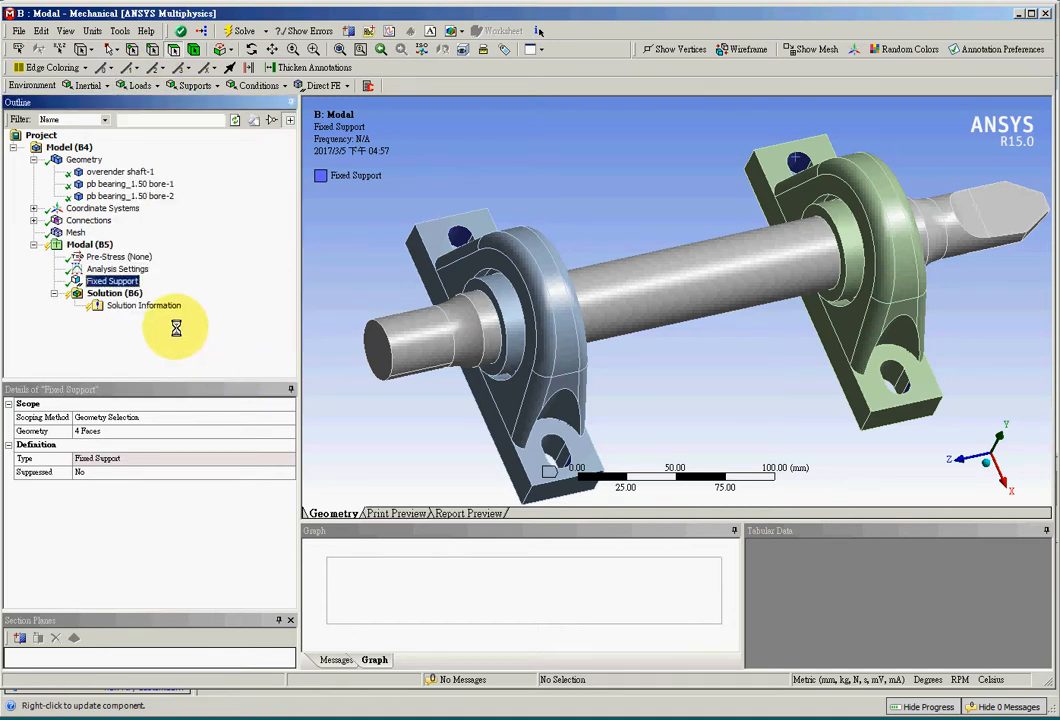
{"action": "left_click", "coordinate": [123, 268]}
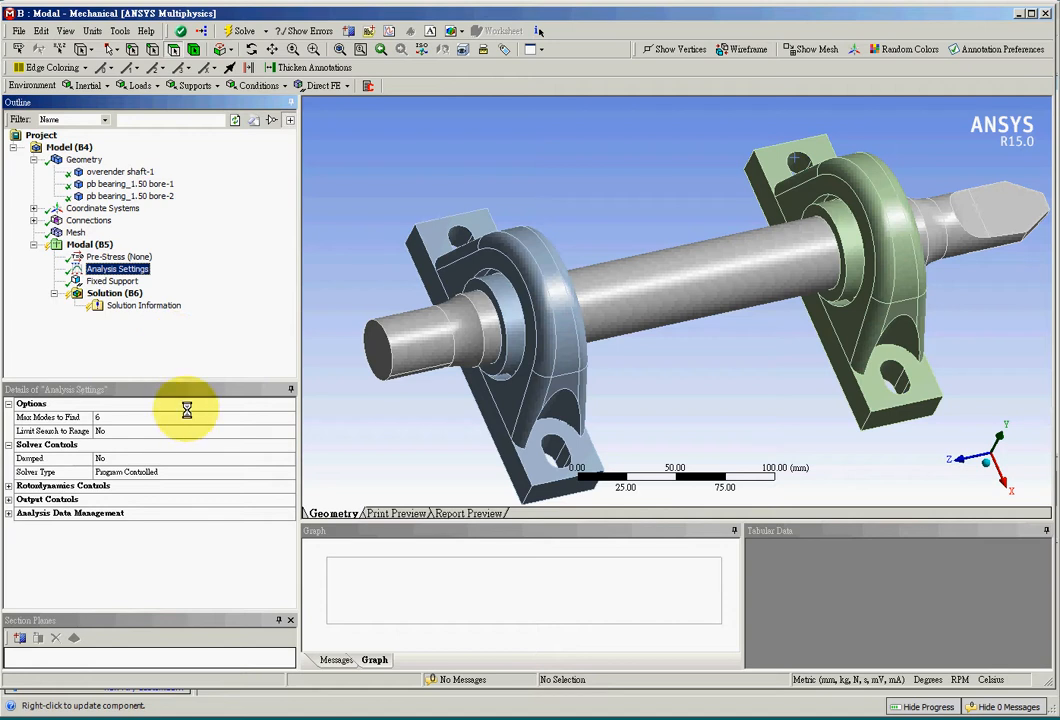
{"action": "left_click", "coordinate": [123, 418]}
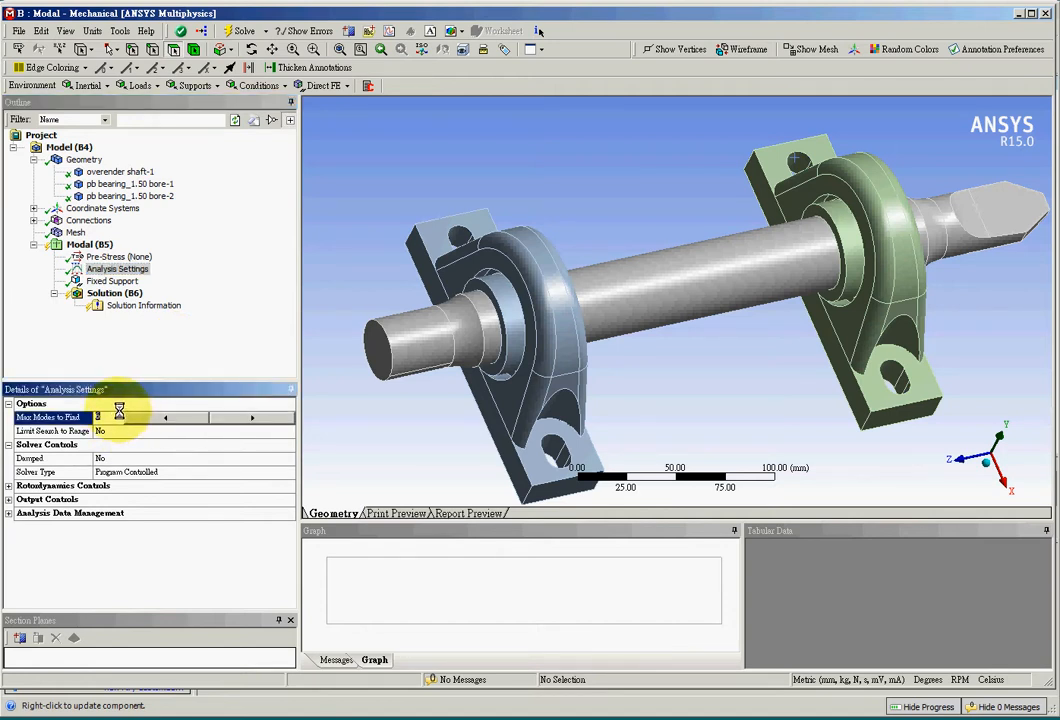
{"action": "left_click", "coordinate": [116, 345]}
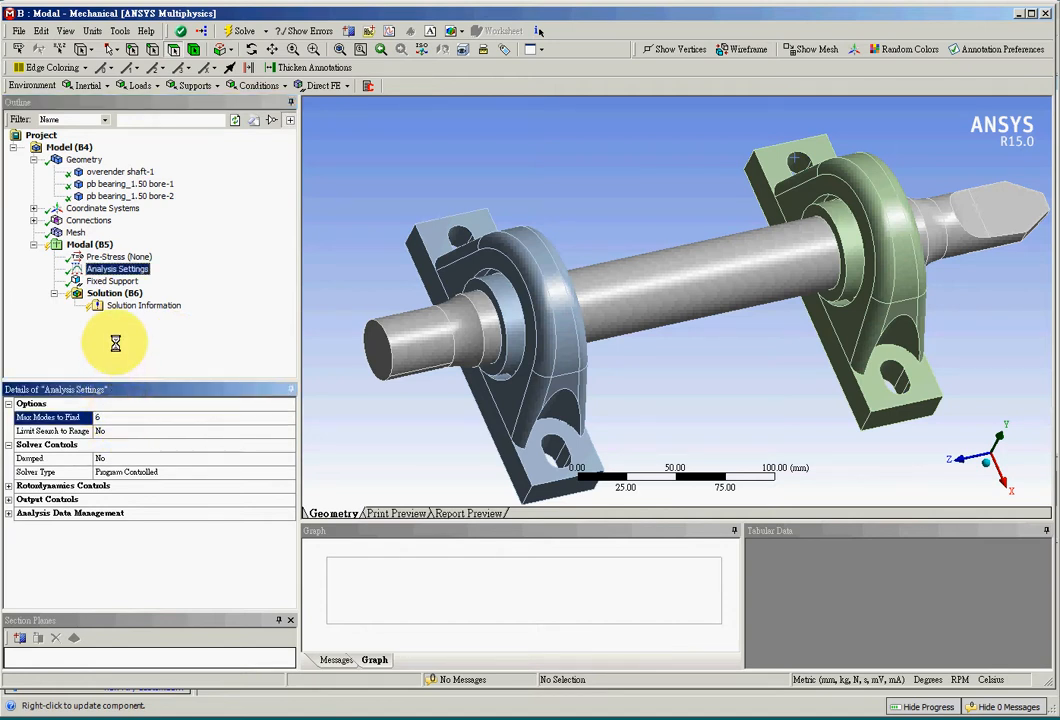
- Solve the modal analysis and check the first mode's natural frequency in the results table
{"action": "left_click", "coordinate": [110, 292]}
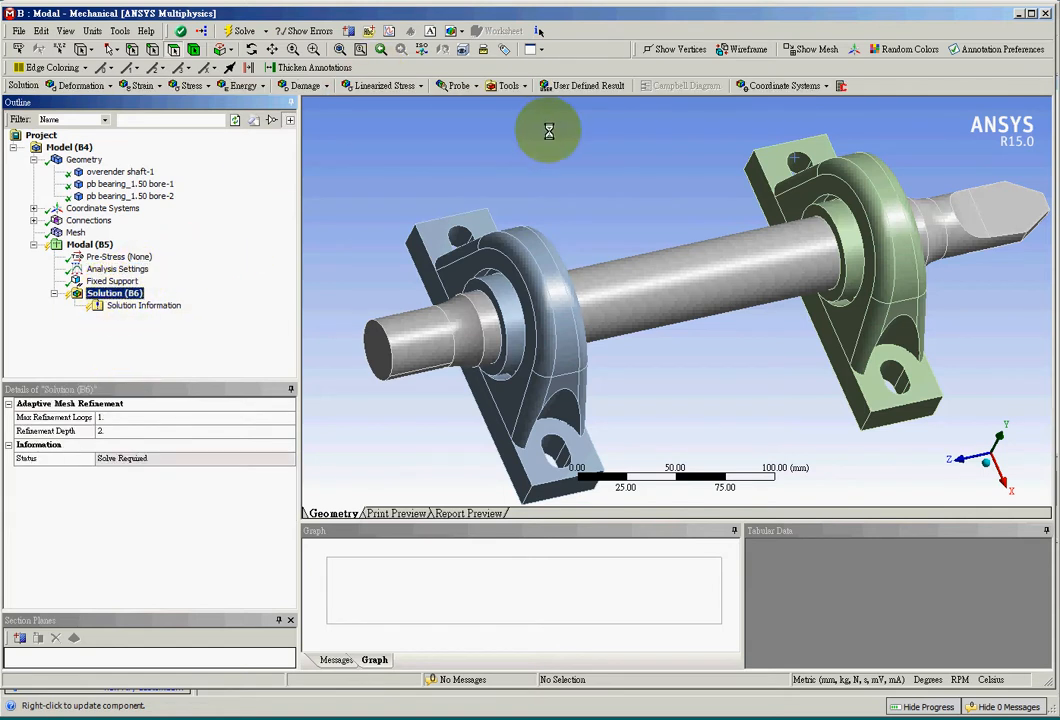
{"action": "left_click", "coordinate": [240, 31]}
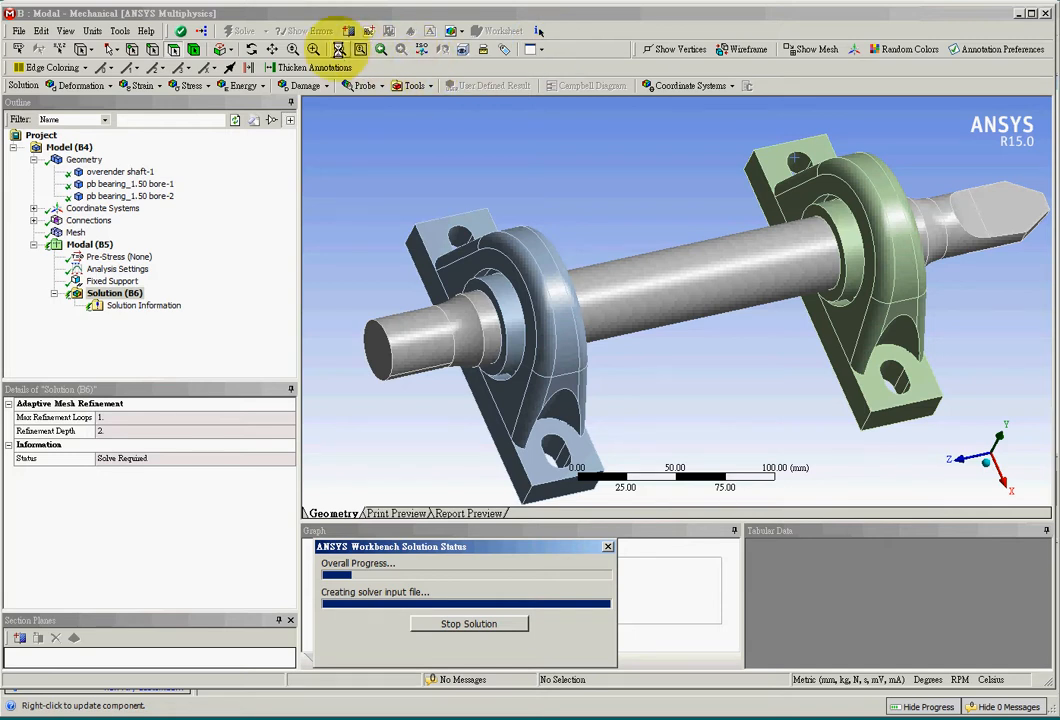
{"action": "left_click", "coordinate": [340, 48]}
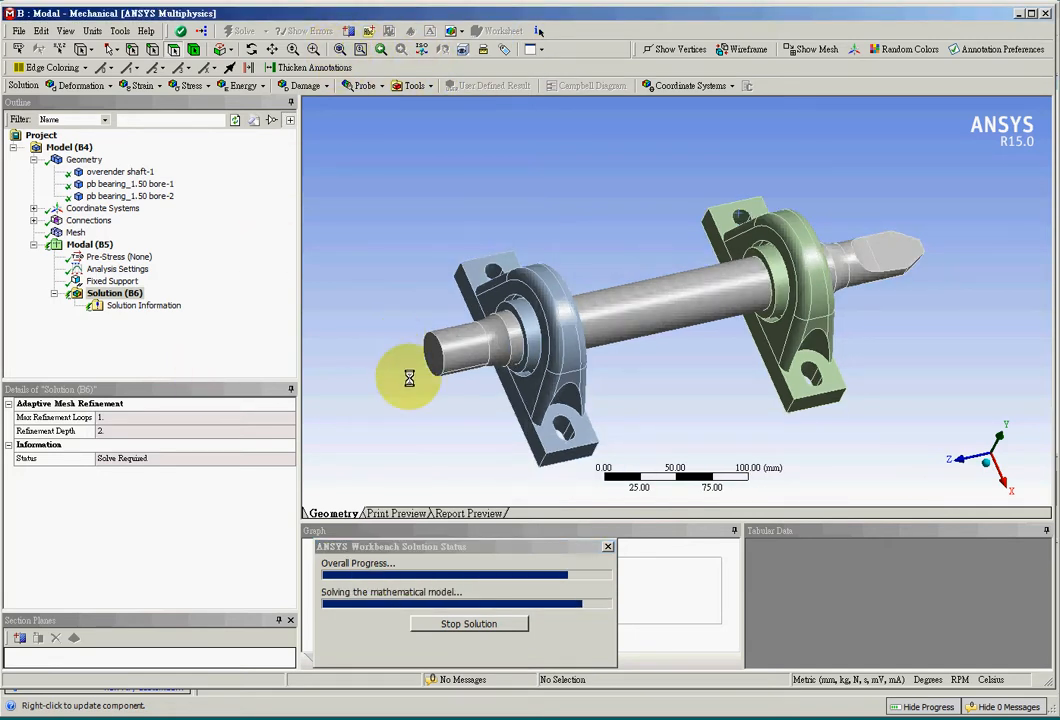
{"action": "left_click", "coordinate": [114, 294]}
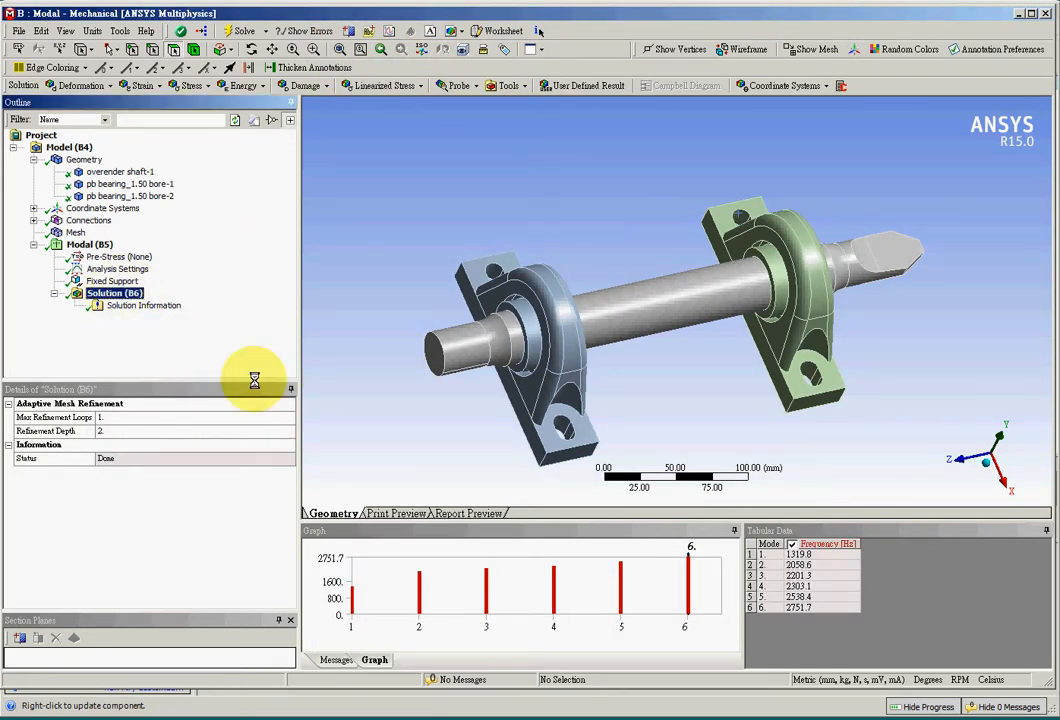
{"action": "left_click", "coordinate": [807, 554]}
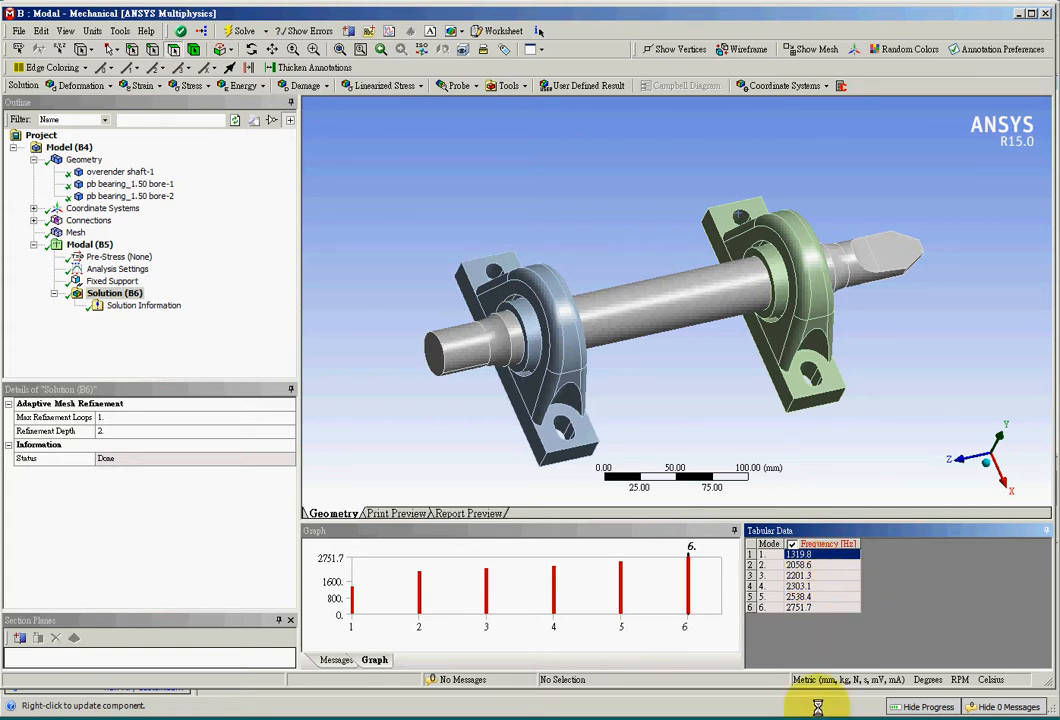
- Rescope the Fixed Support to only two mounting-hole faces, the +X side hole of each bearing
{"action": "left_click", "coordinate": [113, 281]}
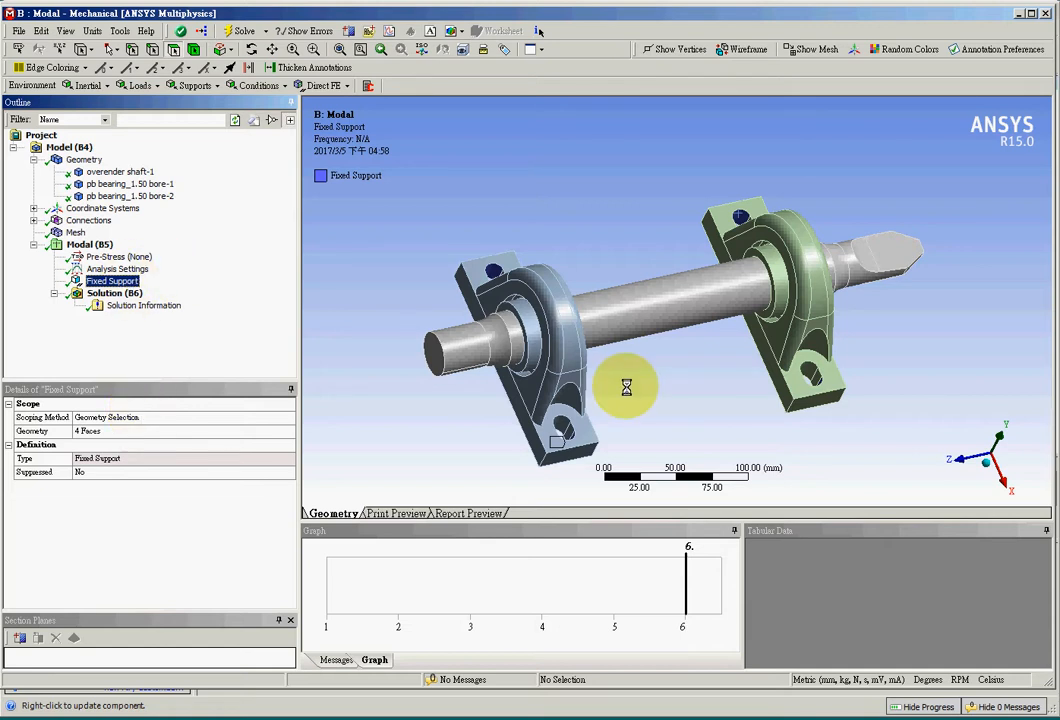
{"action": "left_click", "coordinate": [563, 427]}
{"action": "left_click", "coordinate": [806, 374], "text": "ctrl"}
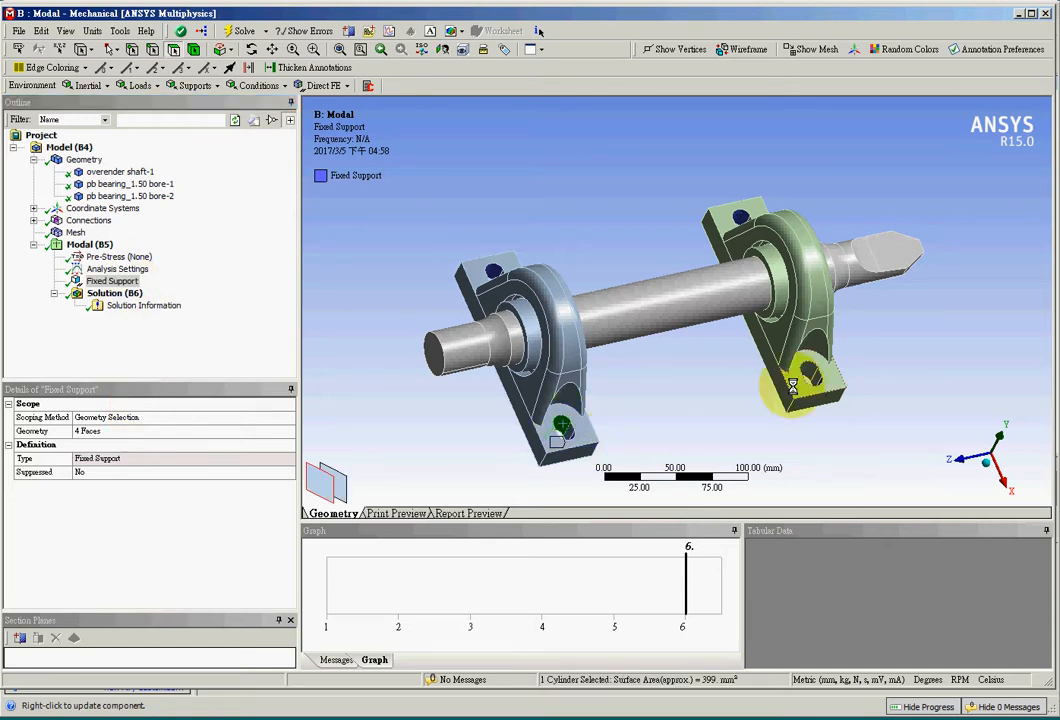
{"action": "left_click", "coordinate": [128, 430]}
{"action": "left_click", "coordinate": [128, 430]}
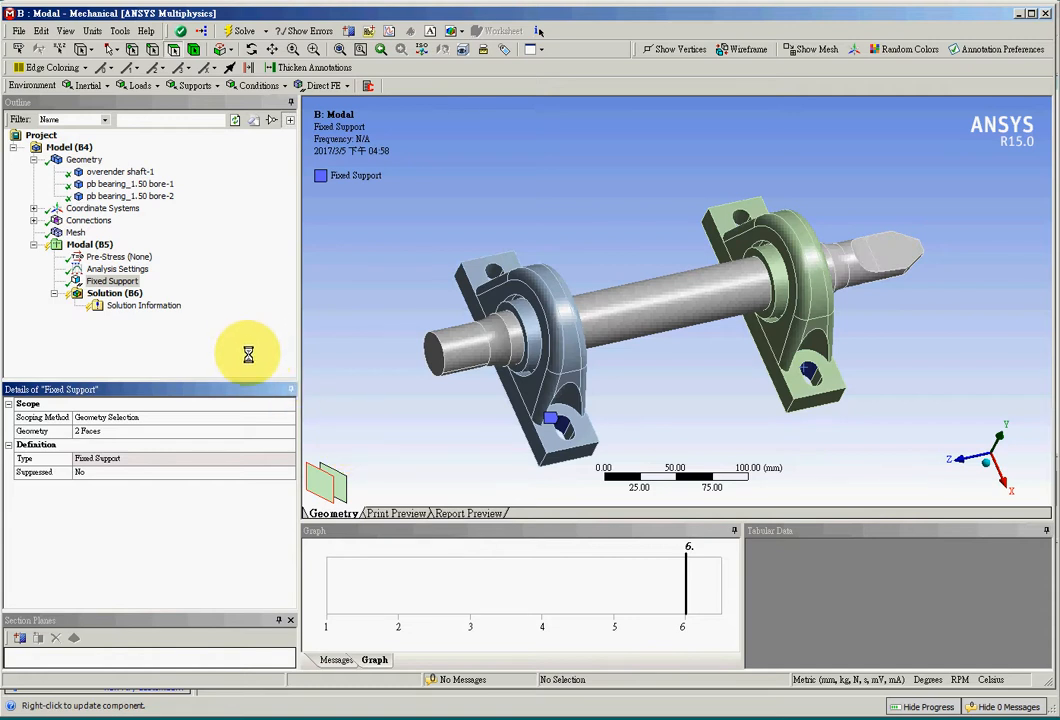
{"action": "left_click", "coordinate": [191, 368]}
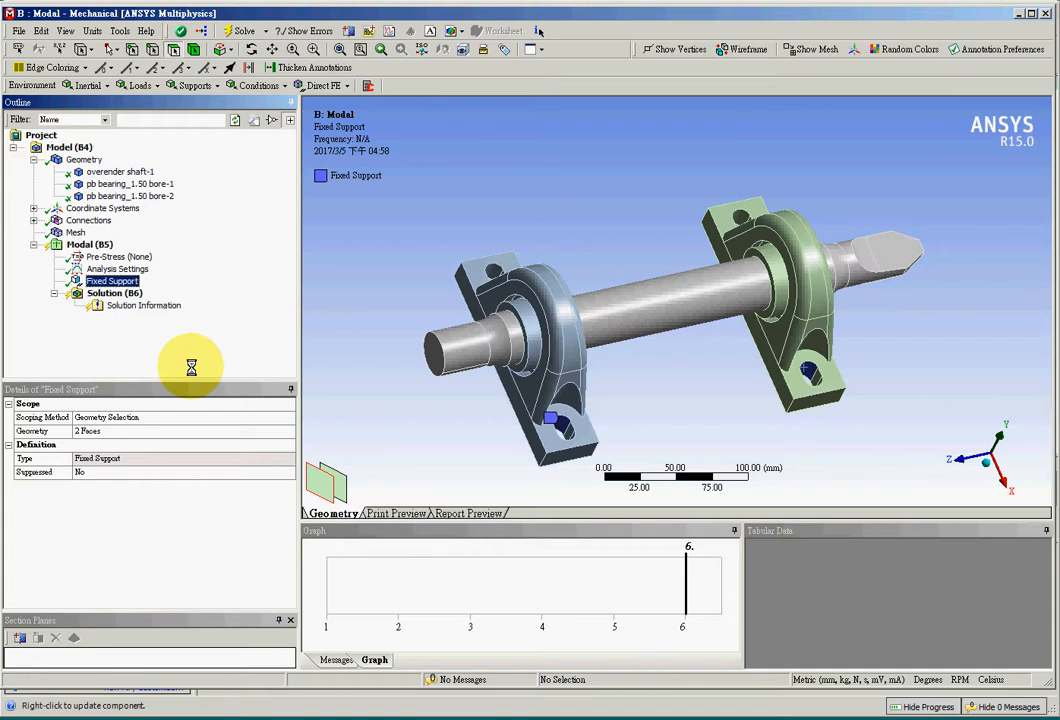
- Solve the modal analysis again with the rescoped support, then review the first mode's frequency and the Fixed Support's scope
{"action": "right_click", "coordinate": [108, 293]}
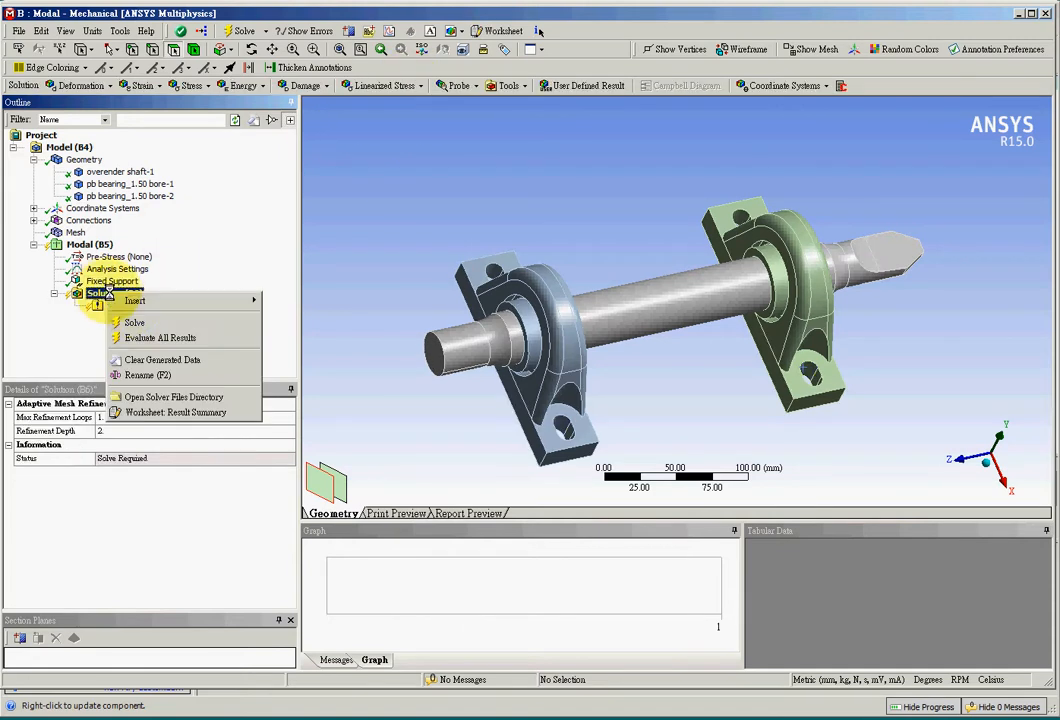
{"action": "left_click", "coordinate": [138, 322]}
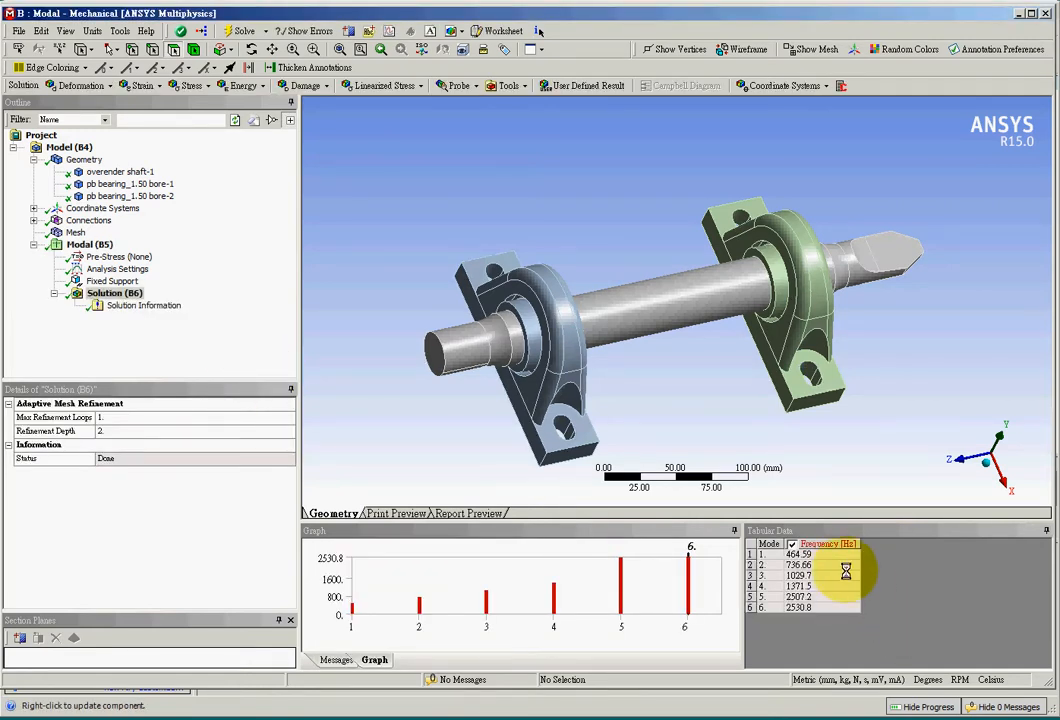
{"action": "left_click", "coordinate": [818, 554]}
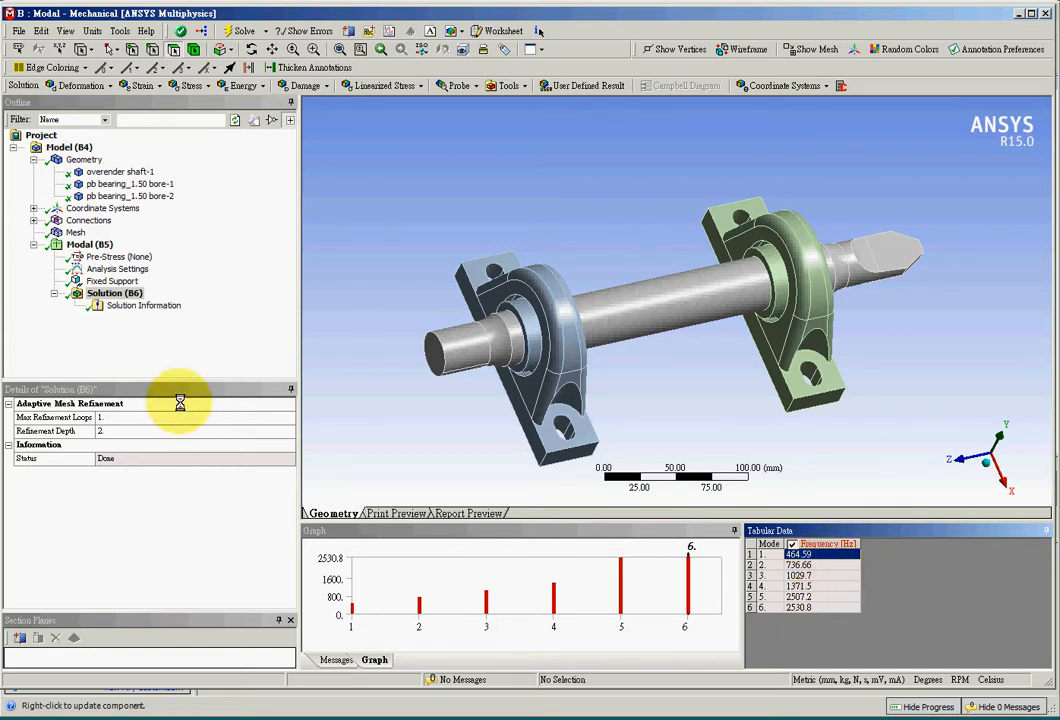
{"action": "left_click", "coordinate": [188, 353]}
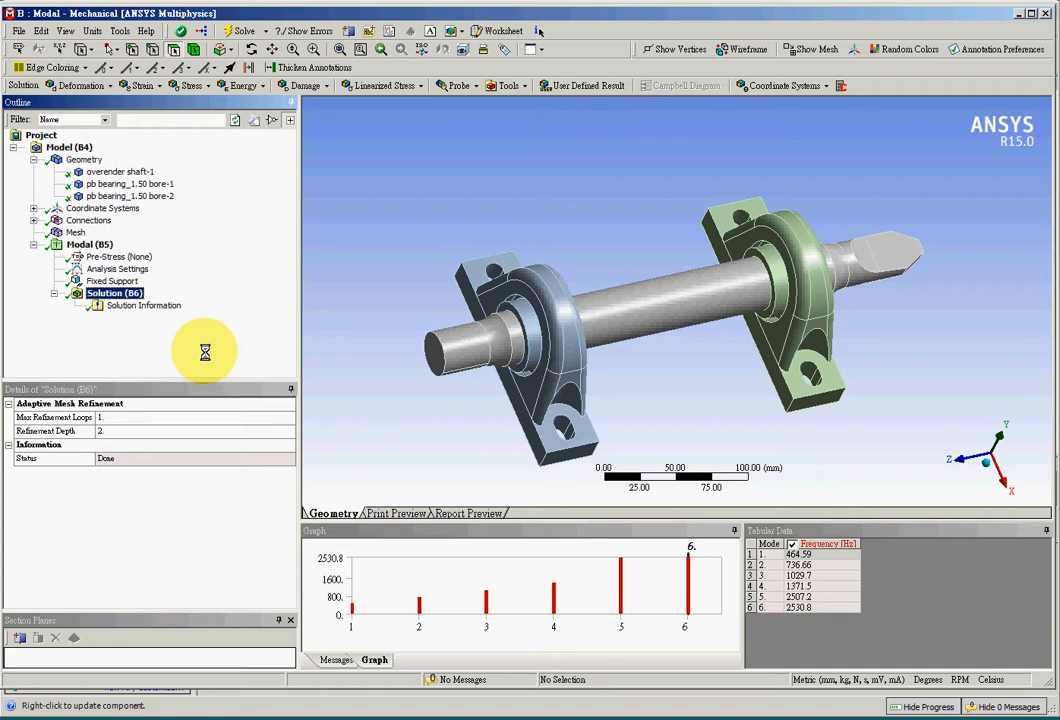
{"action": "left_click", "coordinate": [110, 281]}
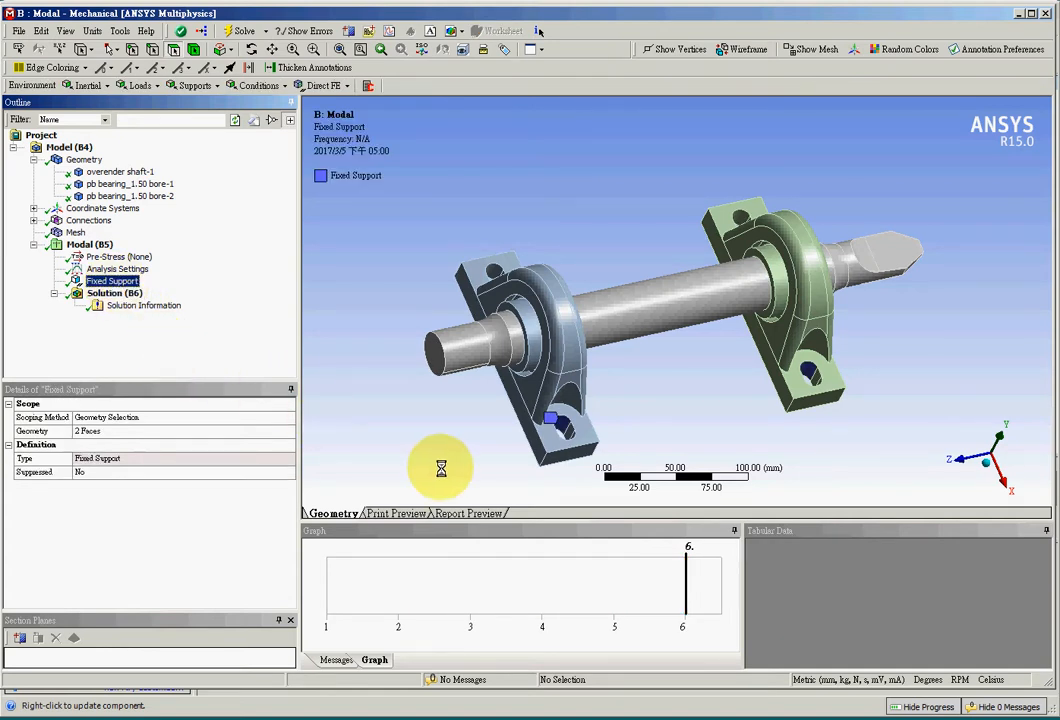